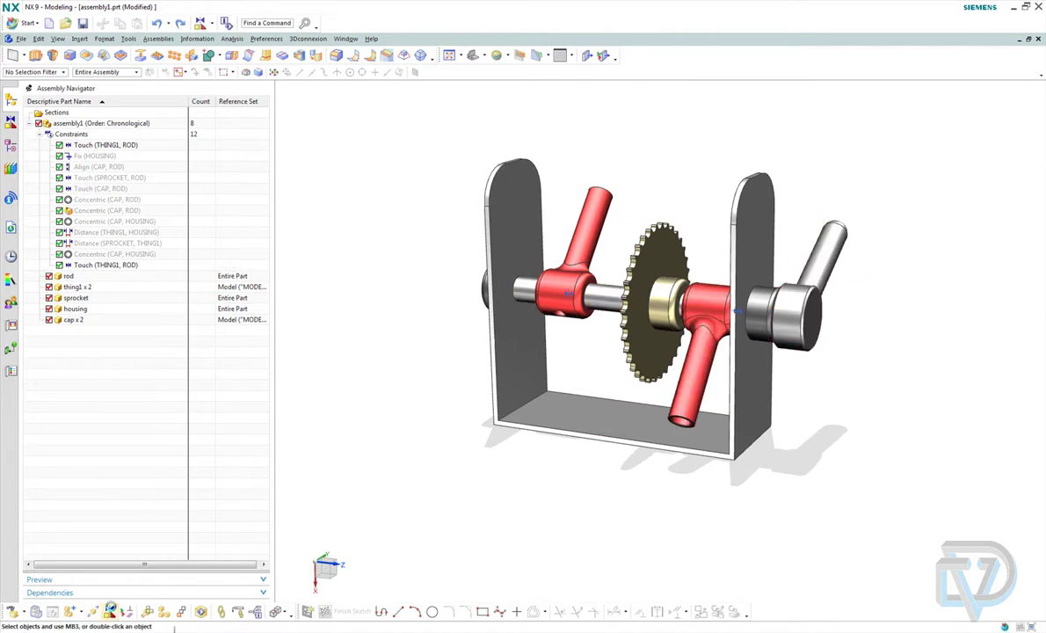
# - Swing the rod's handle and the red arm about the shaft with Assembly Constraints to test their motion, discarding the movement
pyautogui.click(110, 609)
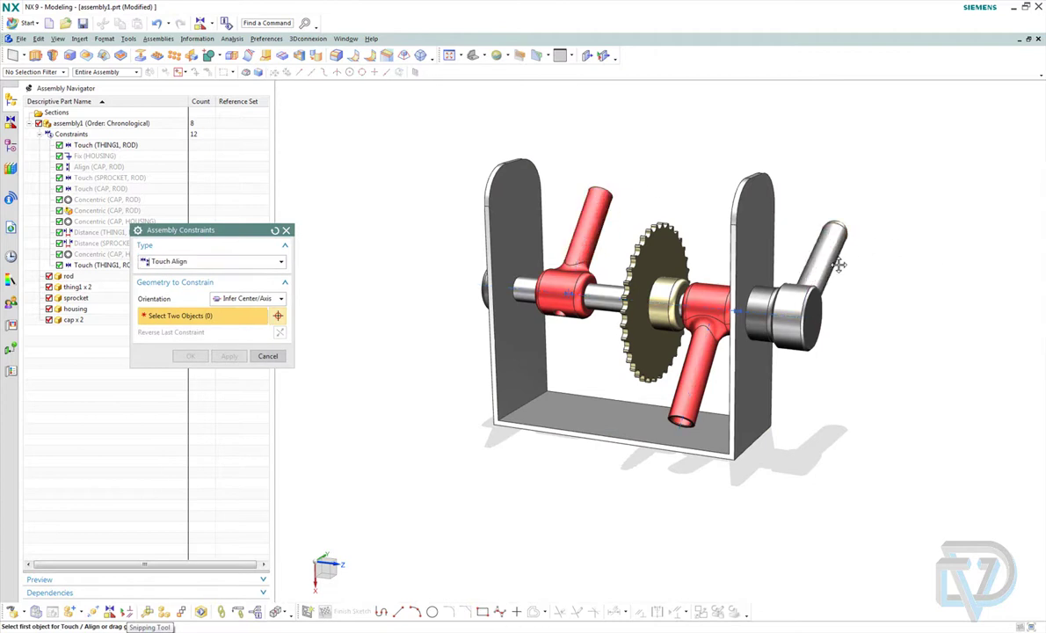
pyautogui.moveTo(839, 264); pyautogui.dragTo(735, 248)
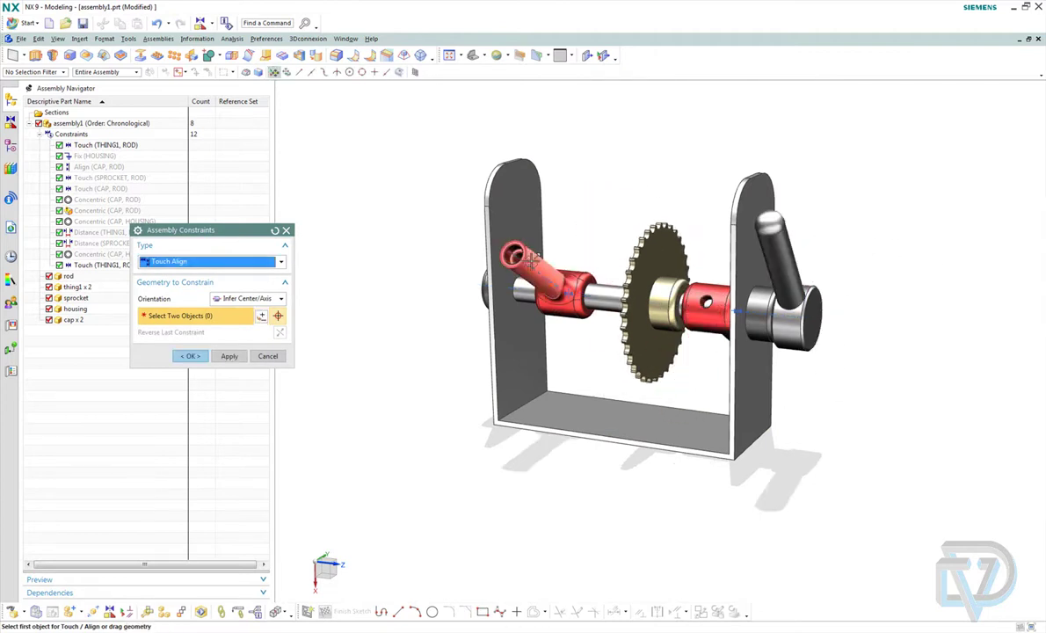
pyautogui.moveTo(529, 256); pyautogui.dragTo(584, 176)
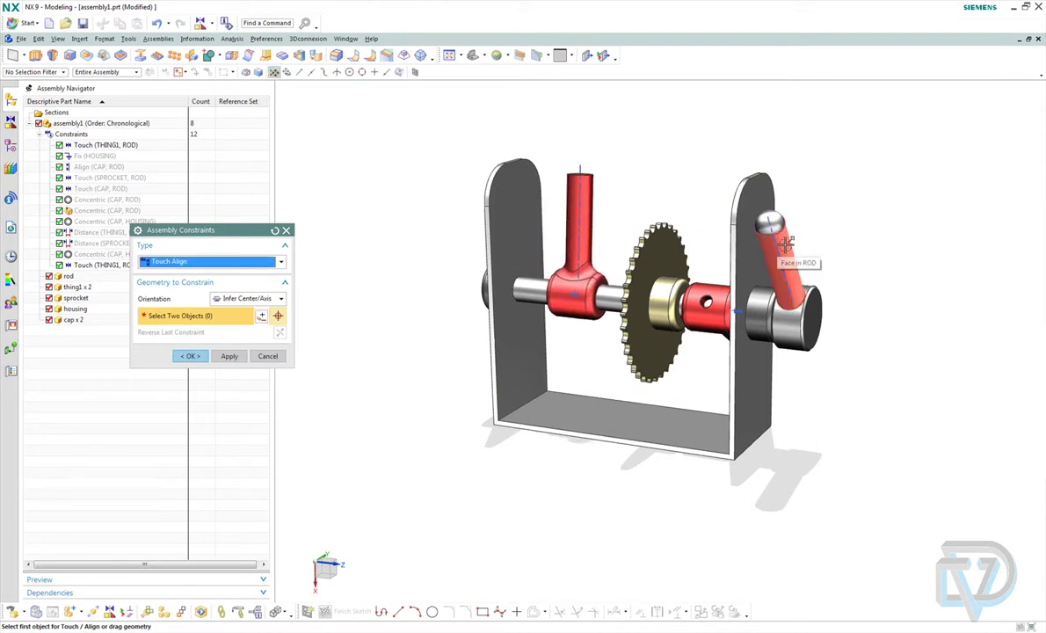
pyautogui.moveTo(784, 242); pyautogui.dragTo(769, 261)
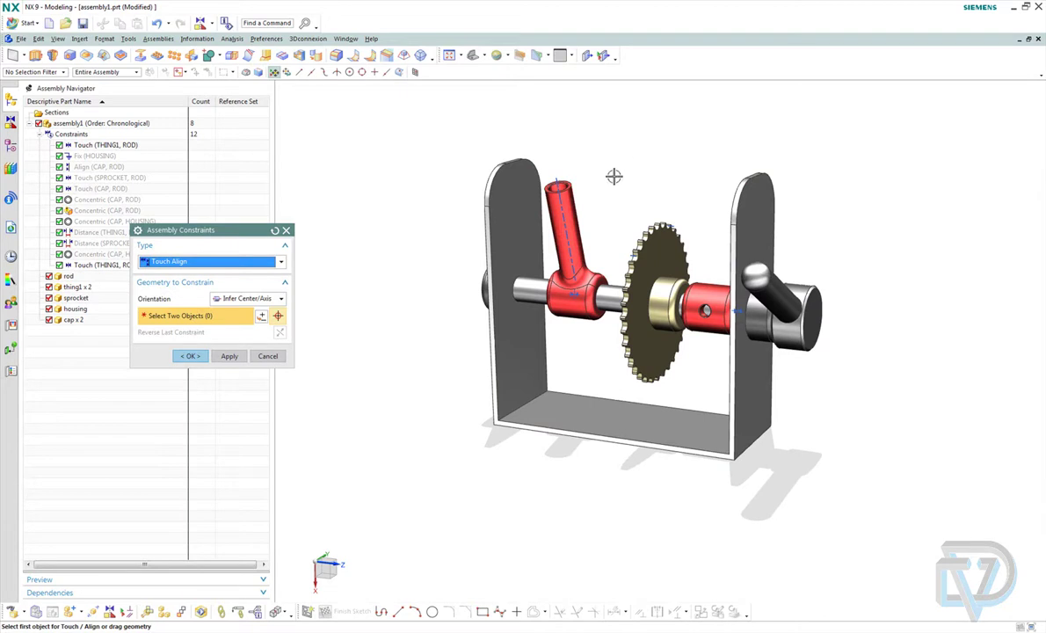
pyautogui.moveTo(767, 282); pyautogui.dragTo(800, 244)
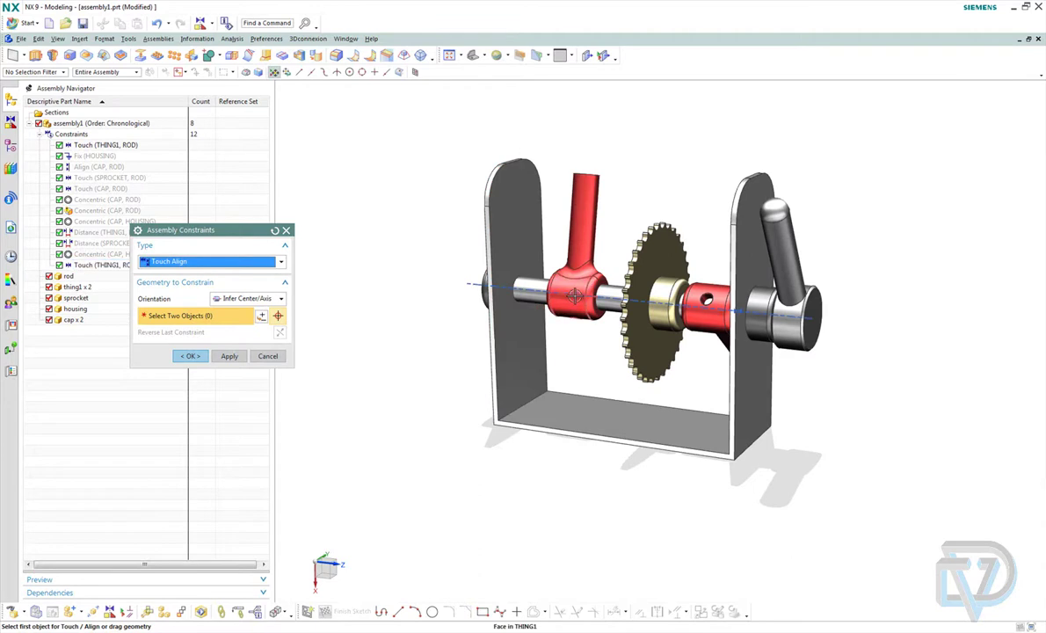
pyautogui.click(286, 229)
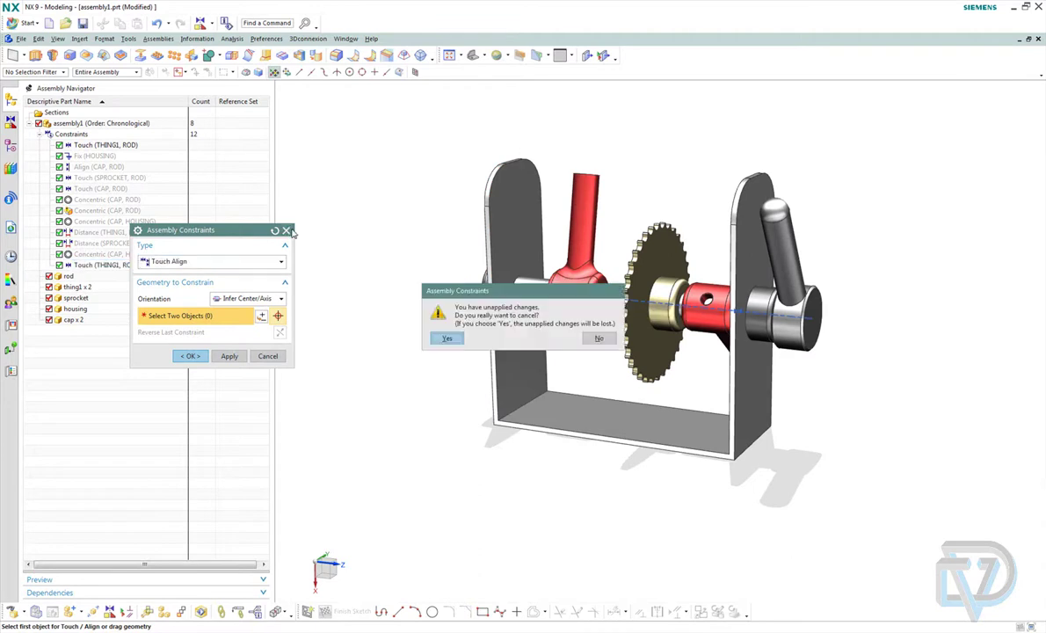
pyautogui.click(446, 338)
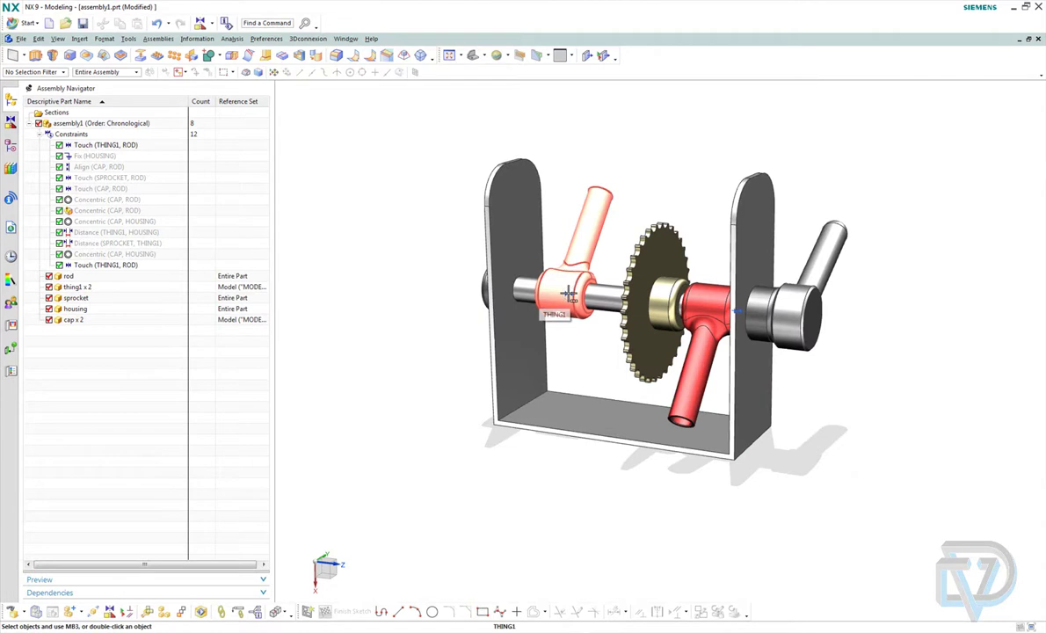
# - Delete the two Touch (THING1, ROD) constraints that tie the red arms to the rod
pyautogui.click(568, 295)
pyautogui.click(626, 241)
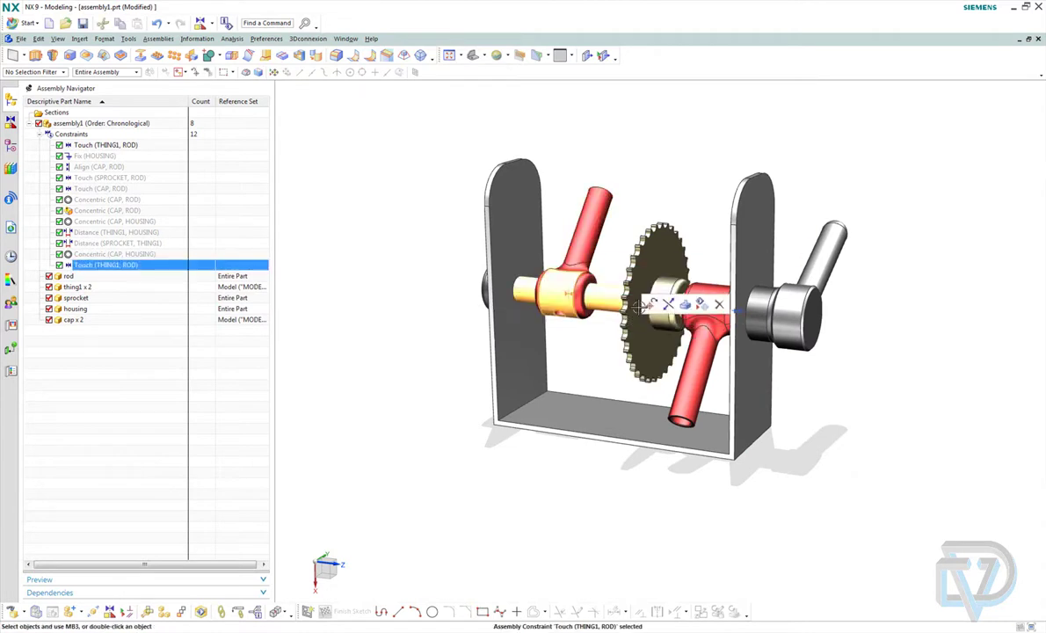
pyautogui.click(718, 305)
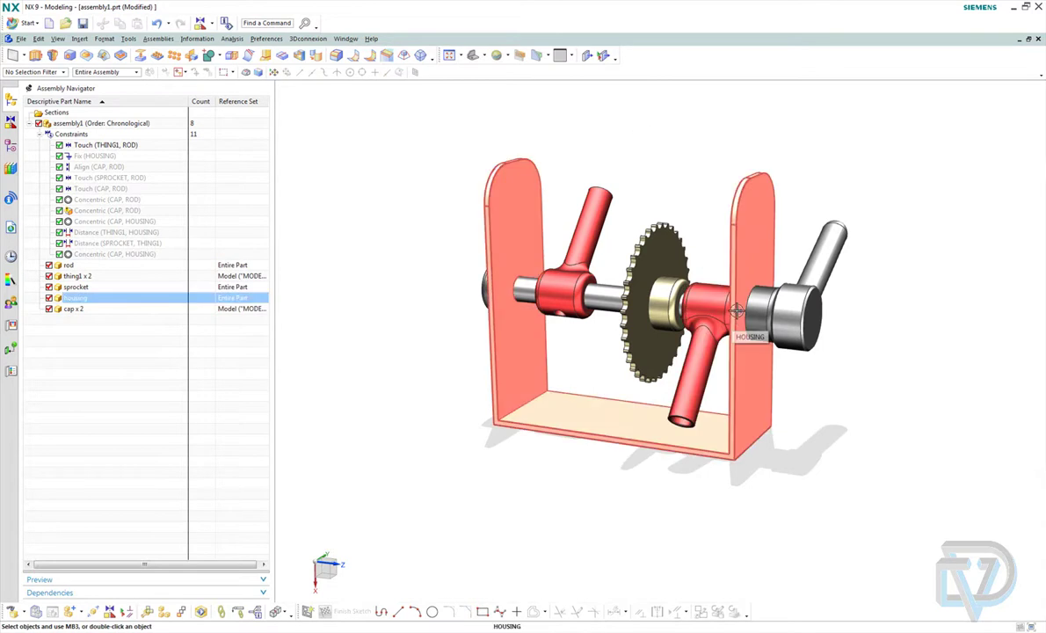
pyautogui.click(740, 312)
pyautogui.click(877, 329)
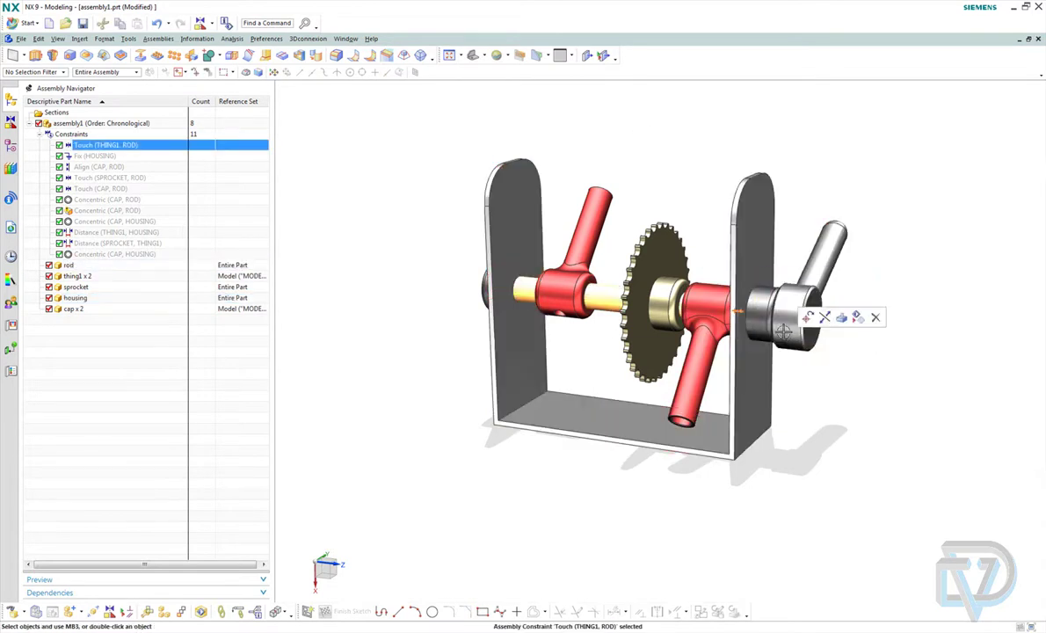
pyautogui.click(874, 318)
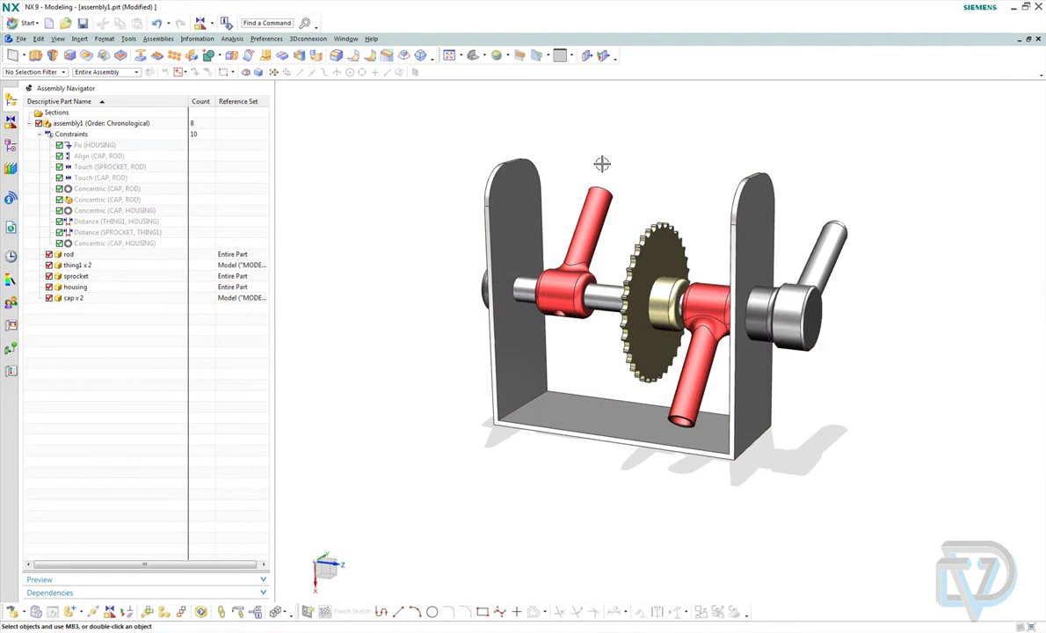
# - Using Assembly Constraints, shift both unconstrained red arms slightly away from their positions on the shaft
pyautogui.click(109, 612)
pyautogui.moveTo(589, 213)
pyautogui.mouseDown()
pyautogui.moveTo(593, 166)
pyautogui.moveTo(585, 207)
pyautogui.mouseUp()
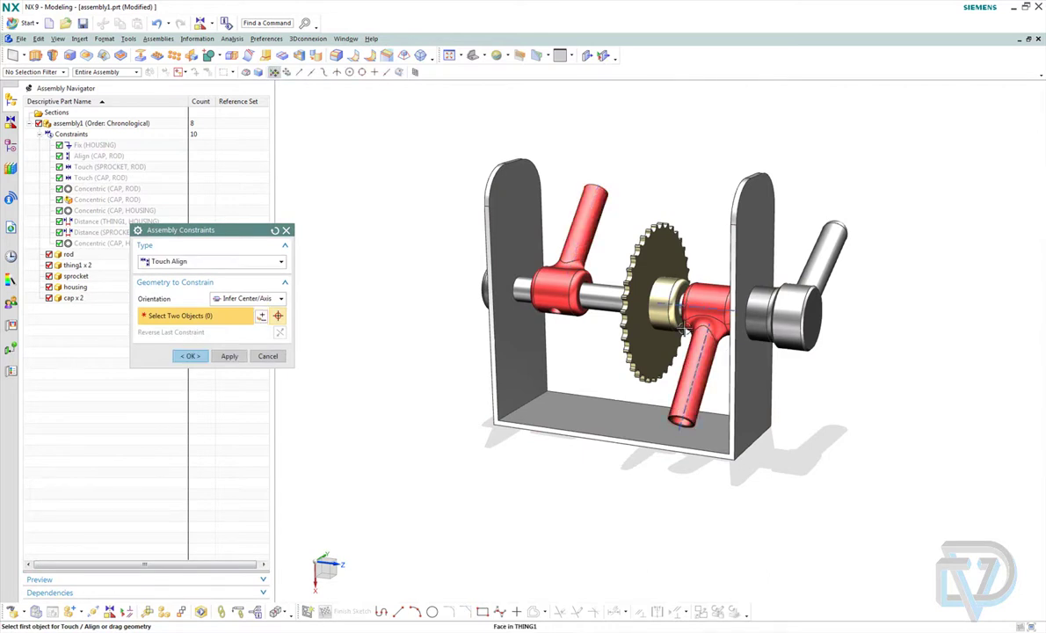
pyautogui.moveTo(666, 308); pyautogui.dragTo(667, 271)
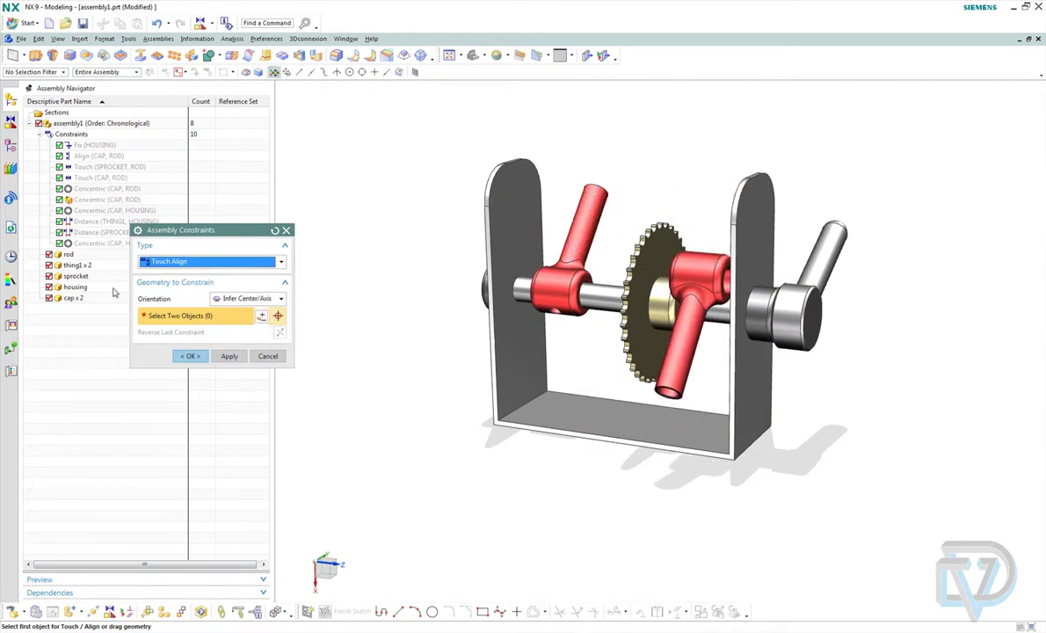
# - Pull the red arm beside the sprocket's open shaft section off the rod and Align/Lock its bore centerline to the housing's shaft-hole axis
pyautogui.click(226, 263)
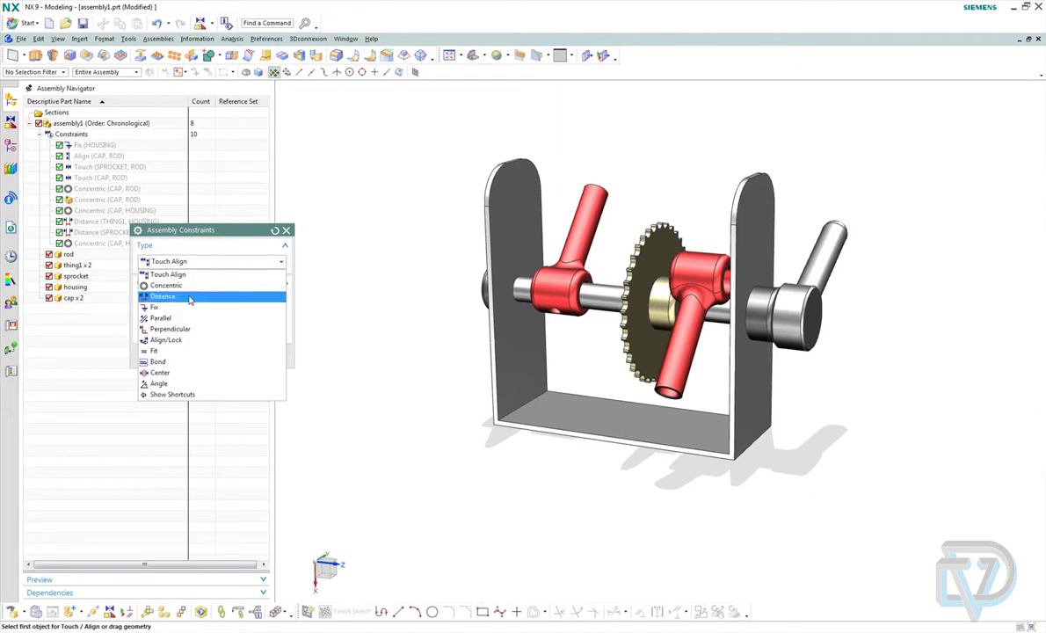
pyautogui.click(164, 341)
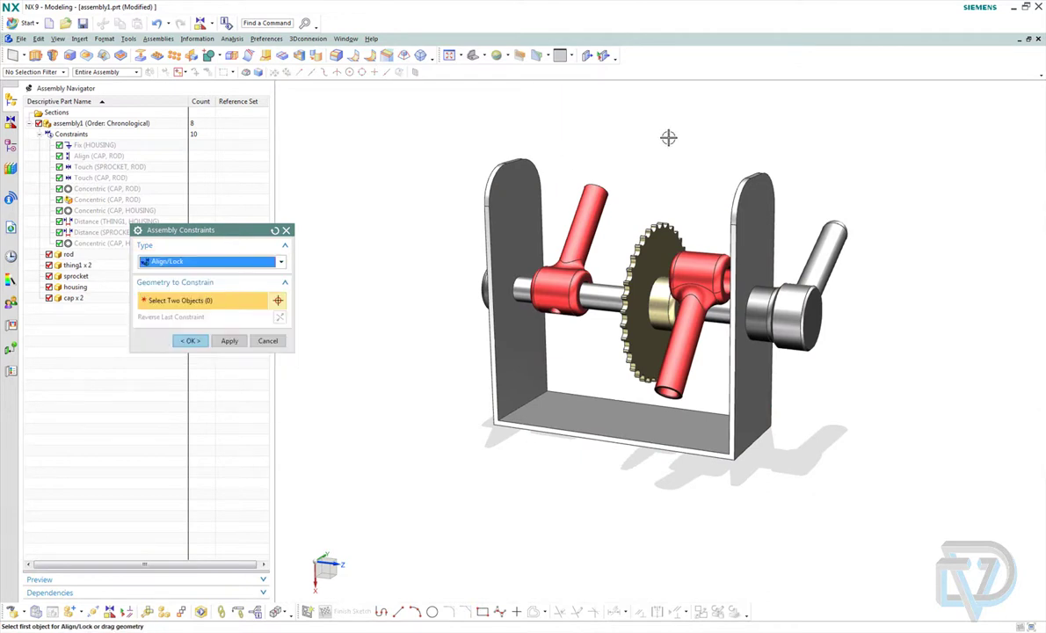
pyautogui.moveTo(582, 228); pyautogui.dragTo(583, 88)
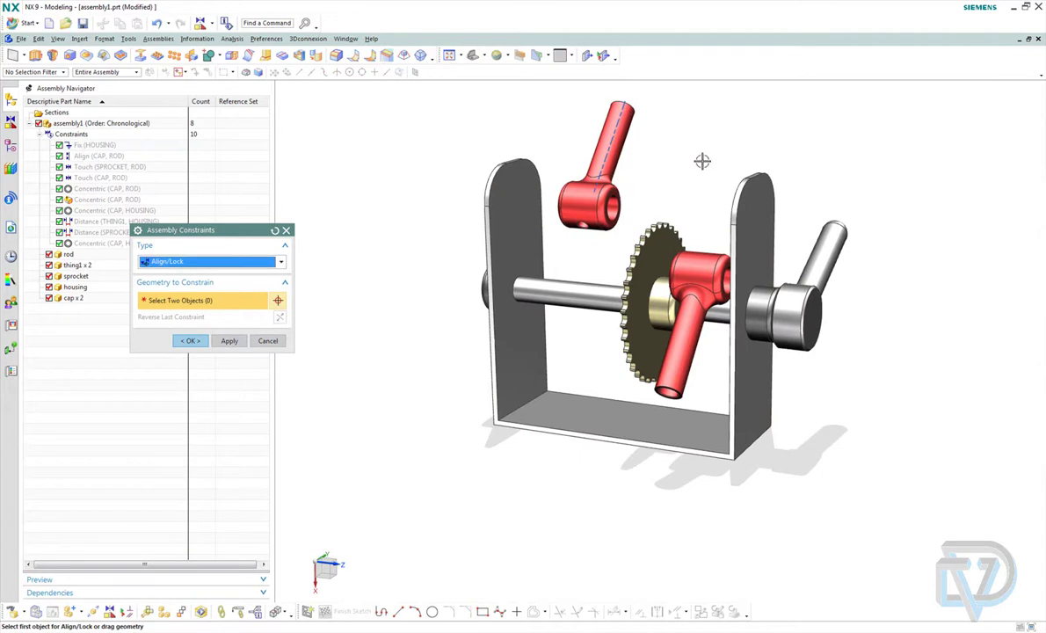
pyautogui.scroll(2, 684, 158)
pyautogui.scroll(2, 684, 158)
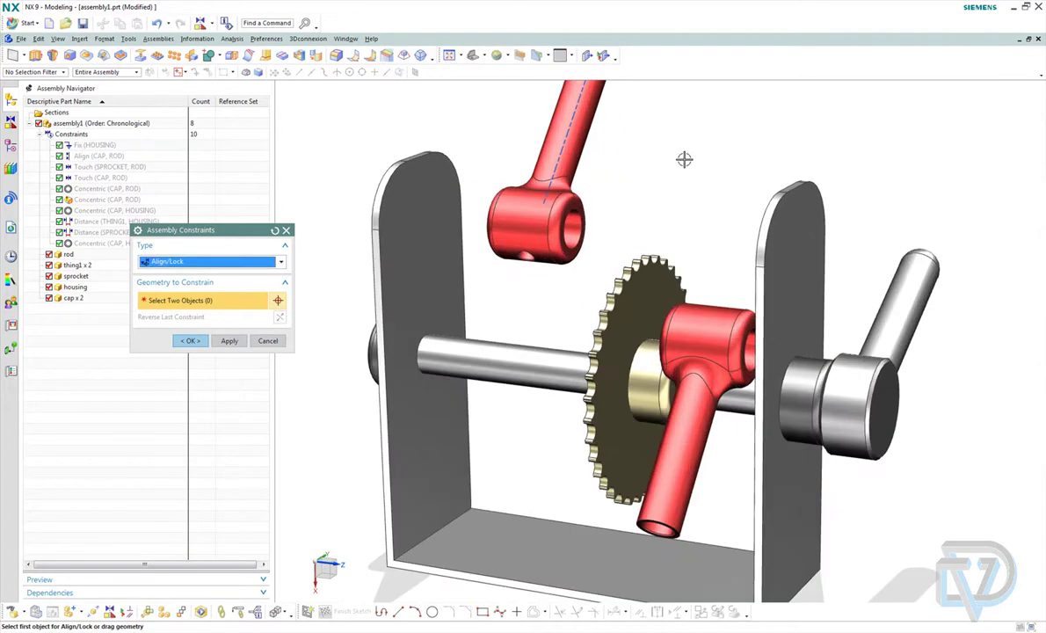
pyautogui.click(534, 224)
pyautogui.scroll(4, 415, 340)
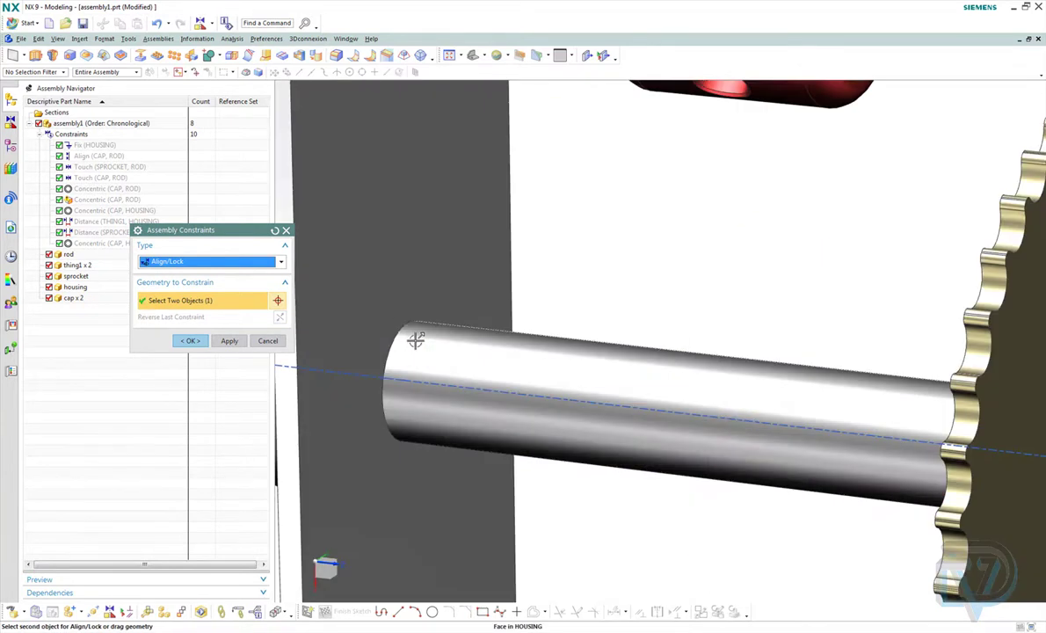
pyautogui.scroll(-4, 391, 340)
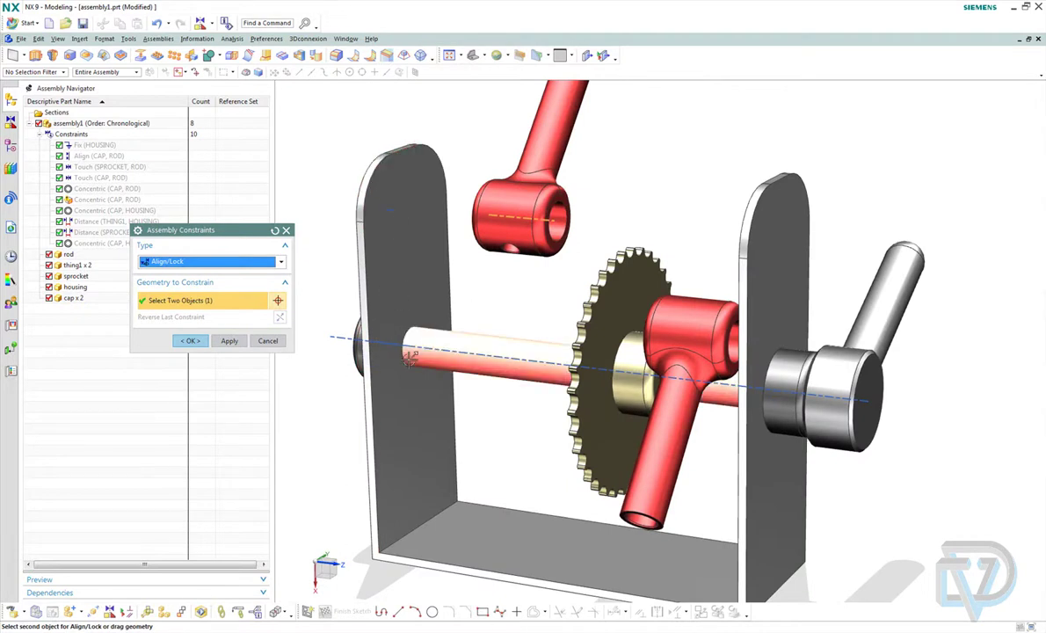
pyautogui.scroll(4, 409, 336)
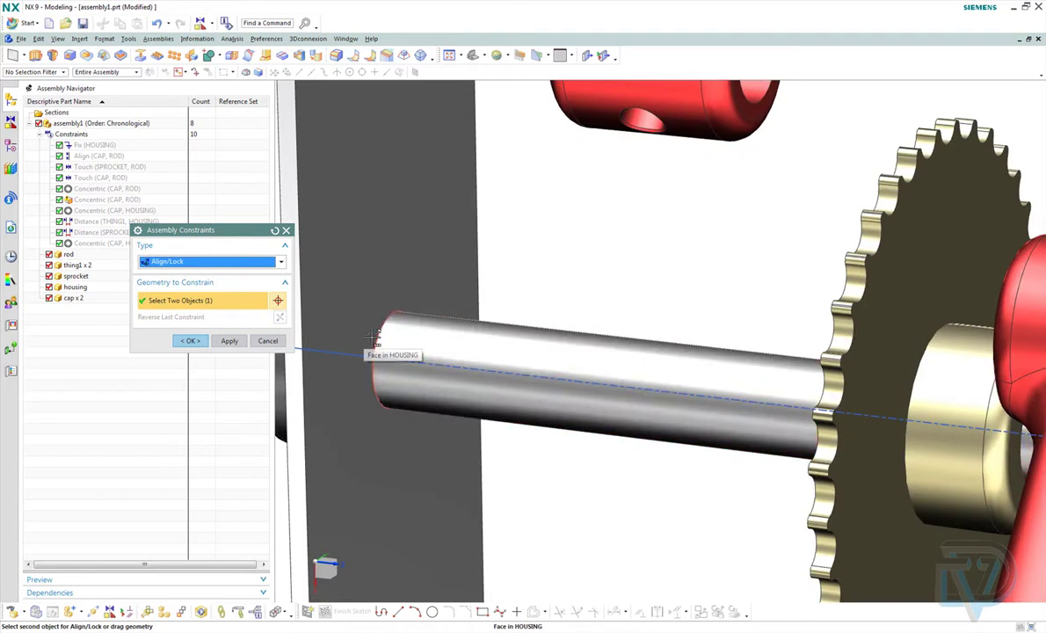
pyautogui.click(373, 335)
pyautogui.click(434, 343)
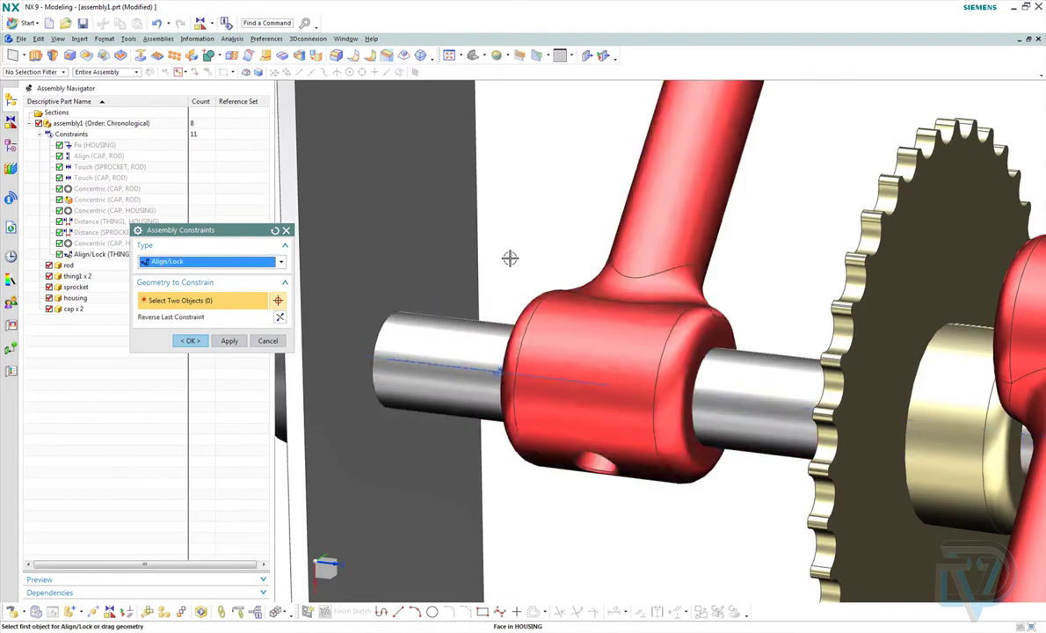
# - Examine the locked red arm's position and orientation on the shaft from several angles and distances
pyautogui.hotkey('ctrl', 'f')
pyautogui.moveTo(541, 201); pyautogui.dragTo(564, 227, button='middle')
pyautogui.scroll(-5, 545, 230)
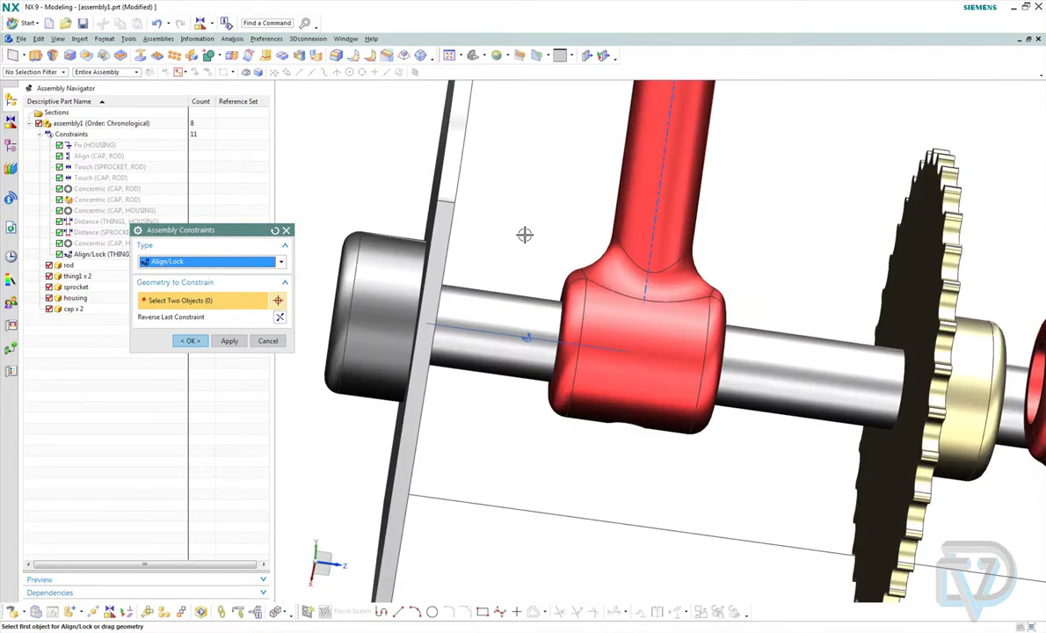
pyautogui.scroll(6, 549, 211)
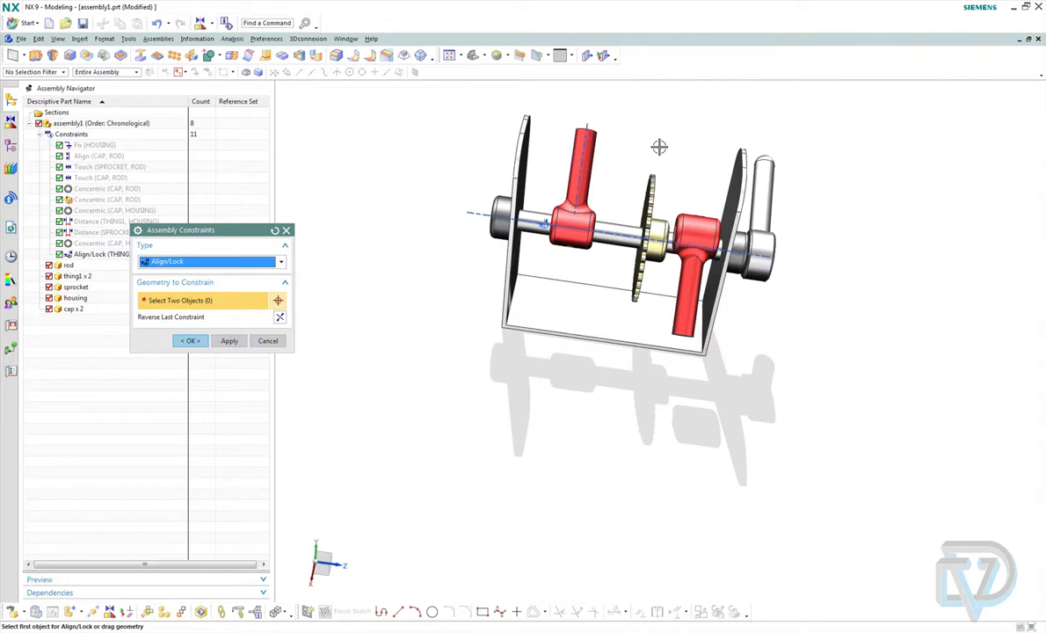
pyautogui.moveTo(659, 147); pyautogui.dragTo(630, 119, button='middle')
pyautogui.scroll(-4, 588, 117)
pyautogui.scroll(3, 559, 175)
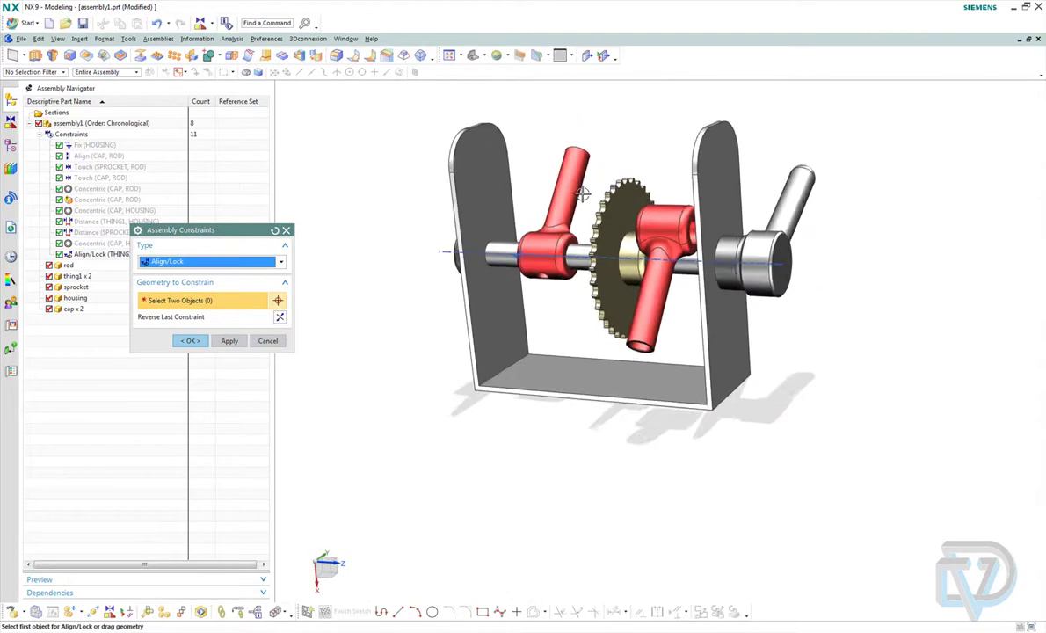
pyautogui.scroll(-5, 538, 224)
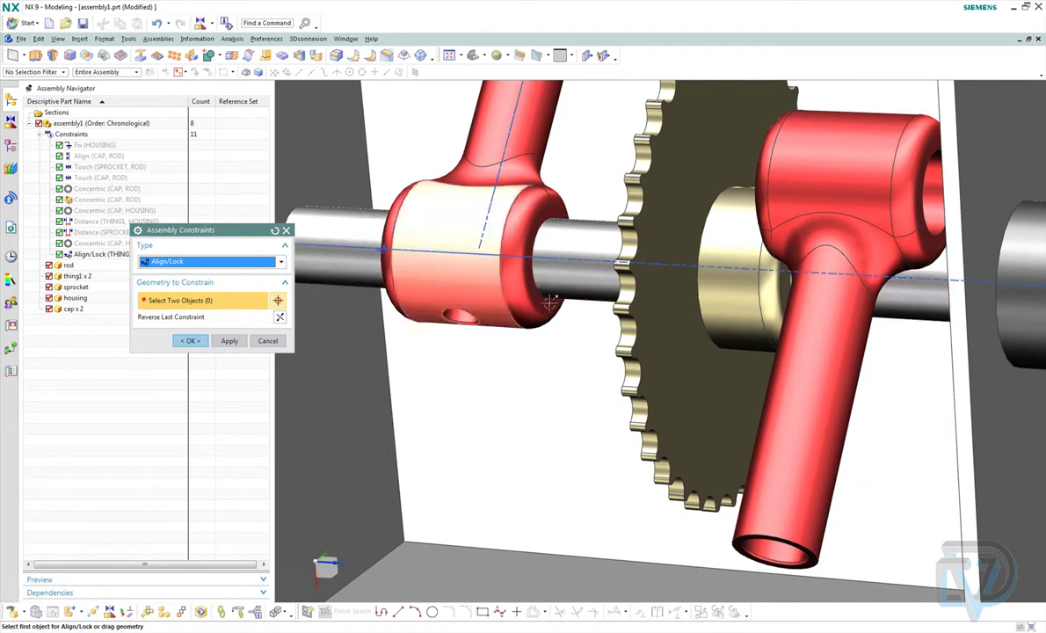
pyautogui.scroll(5, 560, 349)
pyautogui.scroll(-4, 588, 178)
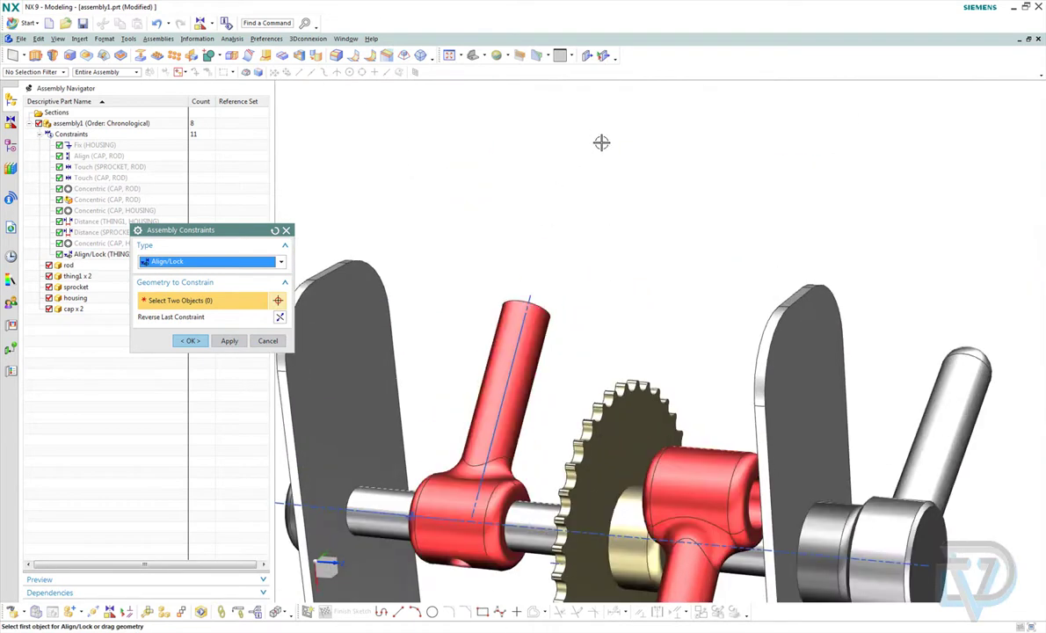
pyautogui.scroll(6, 696, 281)
pyautogui.scroll(-3, 720, 242)
pyautogui.moveTo(608, 280); pyautogui.dragTo(683, 223, button='middle')
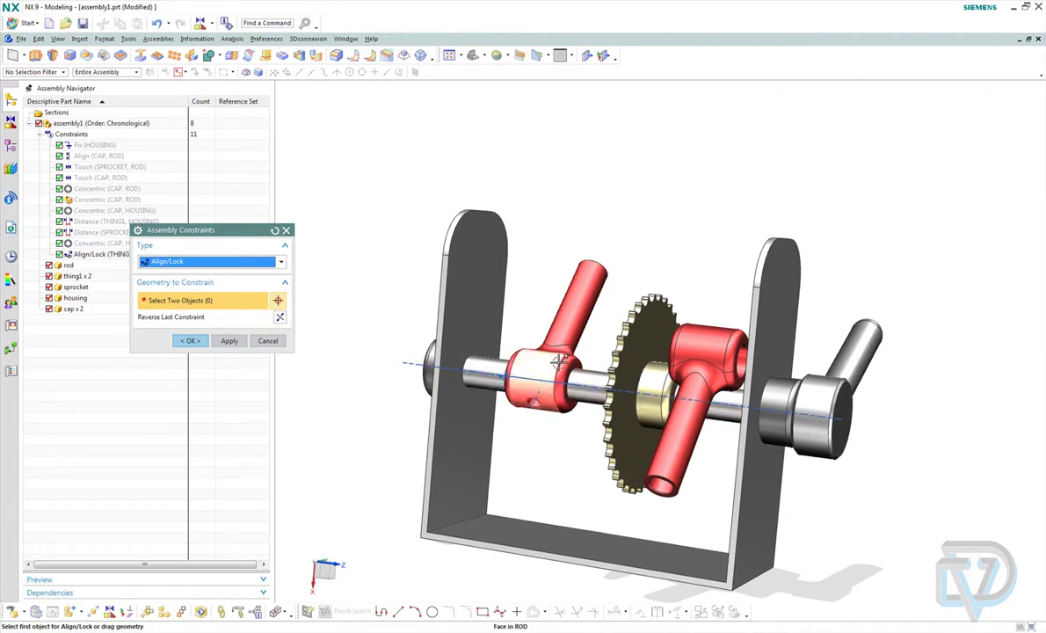
pyautogui.moveTo(571, 182); pyautogui.dragTo(666, 229, button='middle')
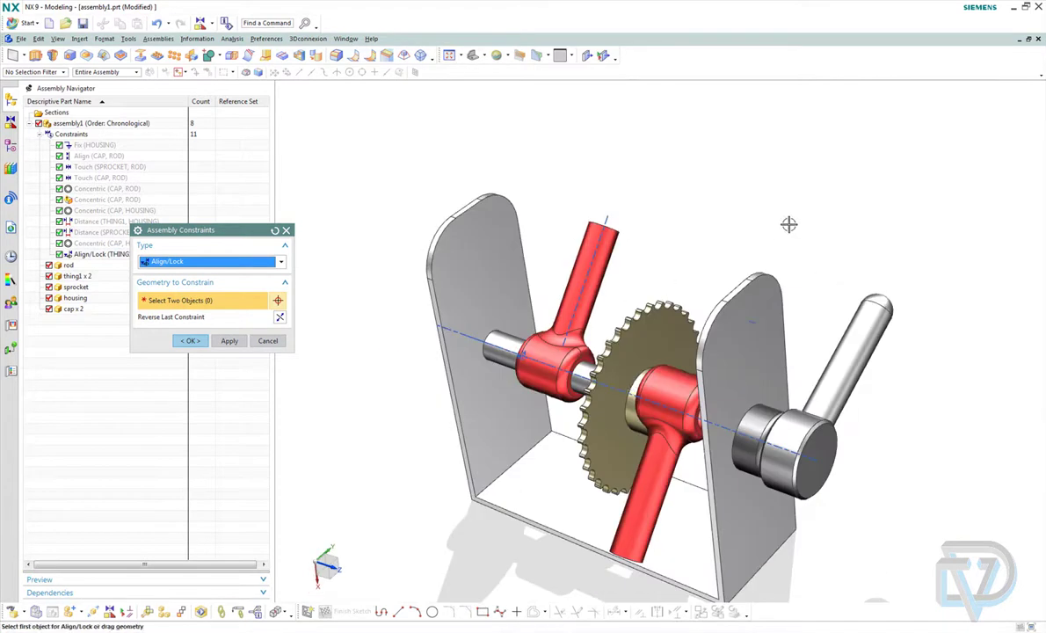
pyautogui.moveTo(800, 215); pyautogui.dragTo(826, 200, button='middle')
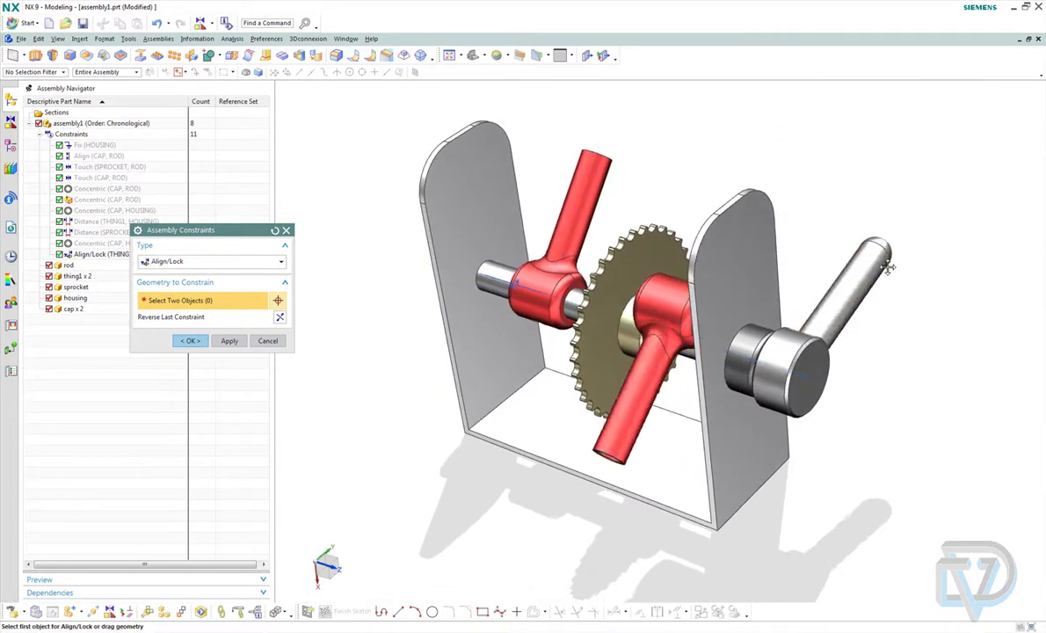
# - Swing the rod's handle down toward the front of the housing to test the lock, and accept the constraints
pyautogui.moveTo(887, 268); pyautogui.dragTo(661, 406)
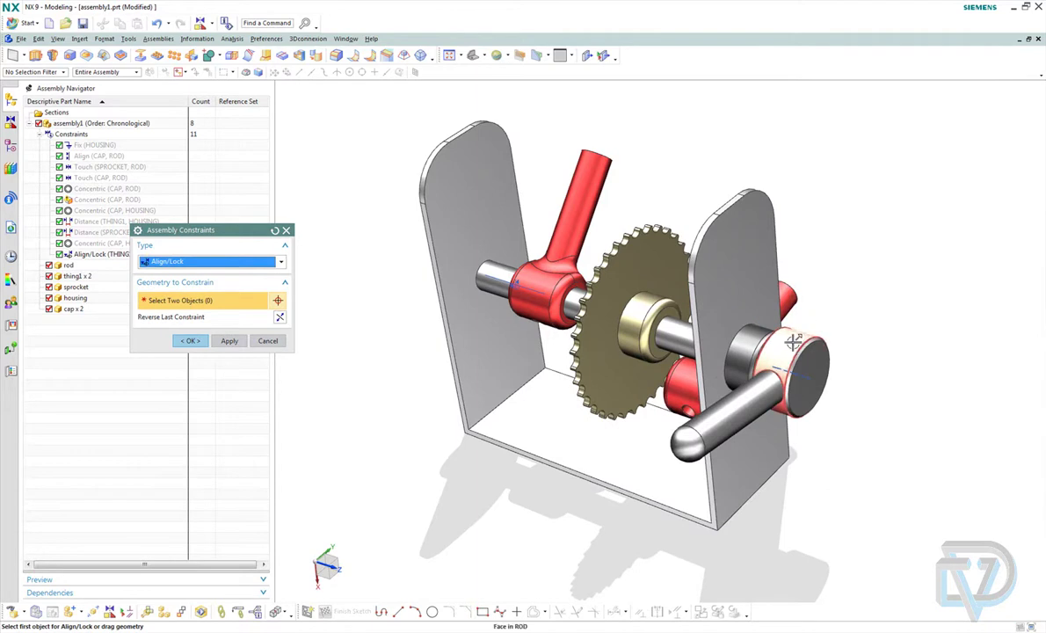
pyautogui.moveTo(851, 177); pyautogui.dragTo(945, 184, button='middle')
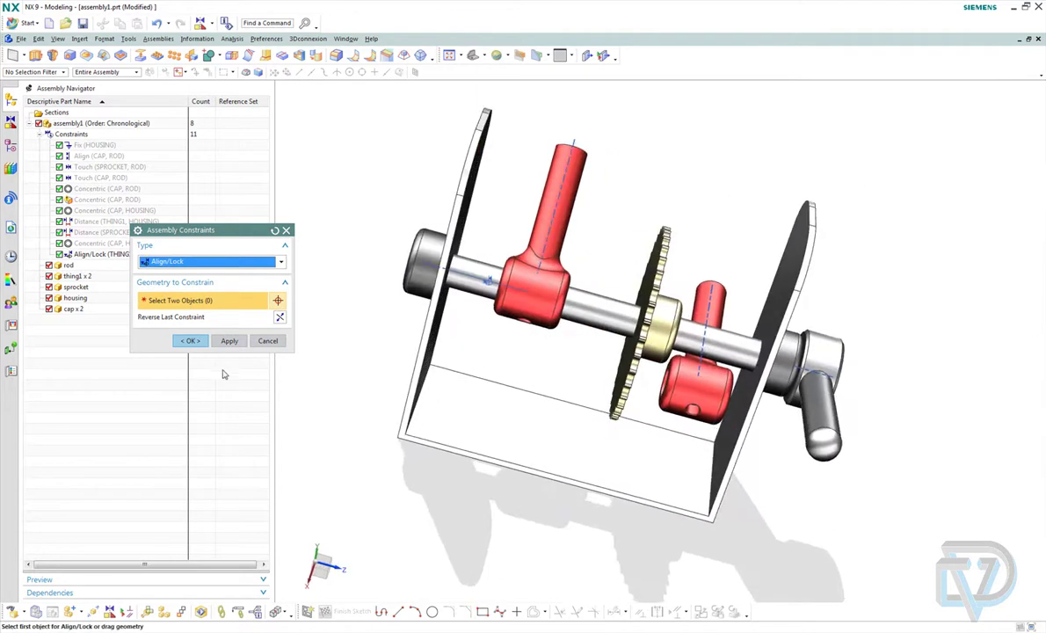
pyautogui.click(191, 341)
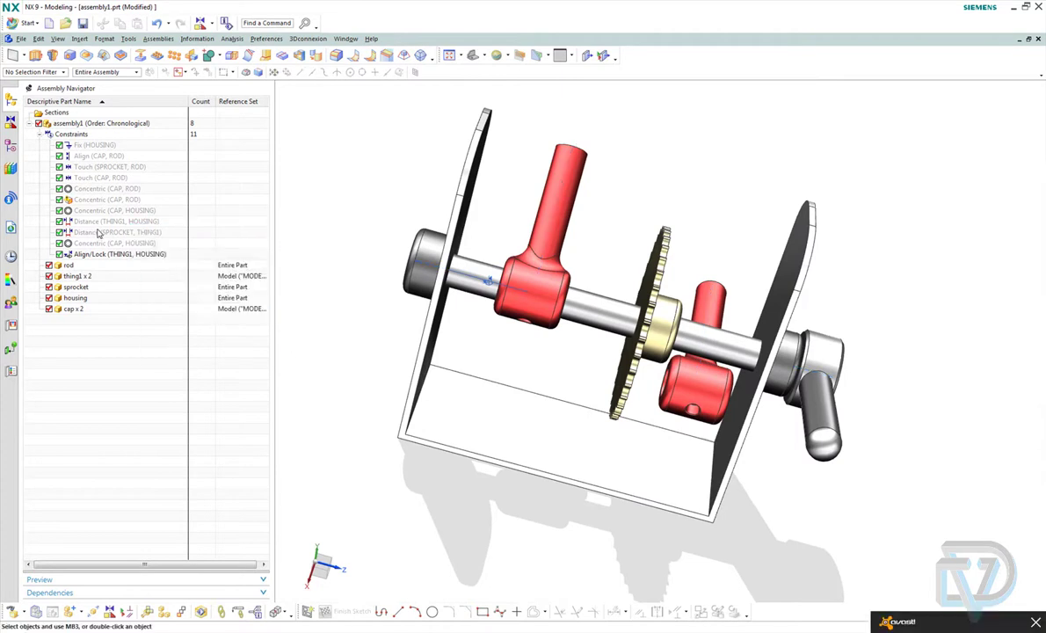
# - Align/Lock the remaining red arm's bore centerline, near the handle, to the rod's centerline and accept the constraint
pyautogui.click(105, 223)
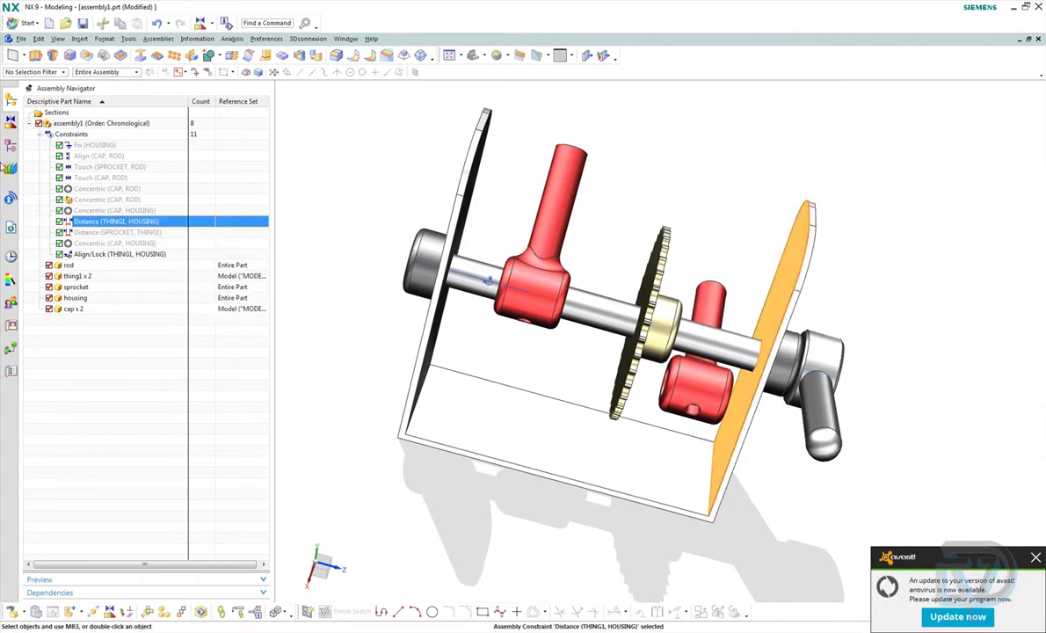
pyautogui.moveTo(645, 182); pyautogui.dragTo(651, 210, button='middle')
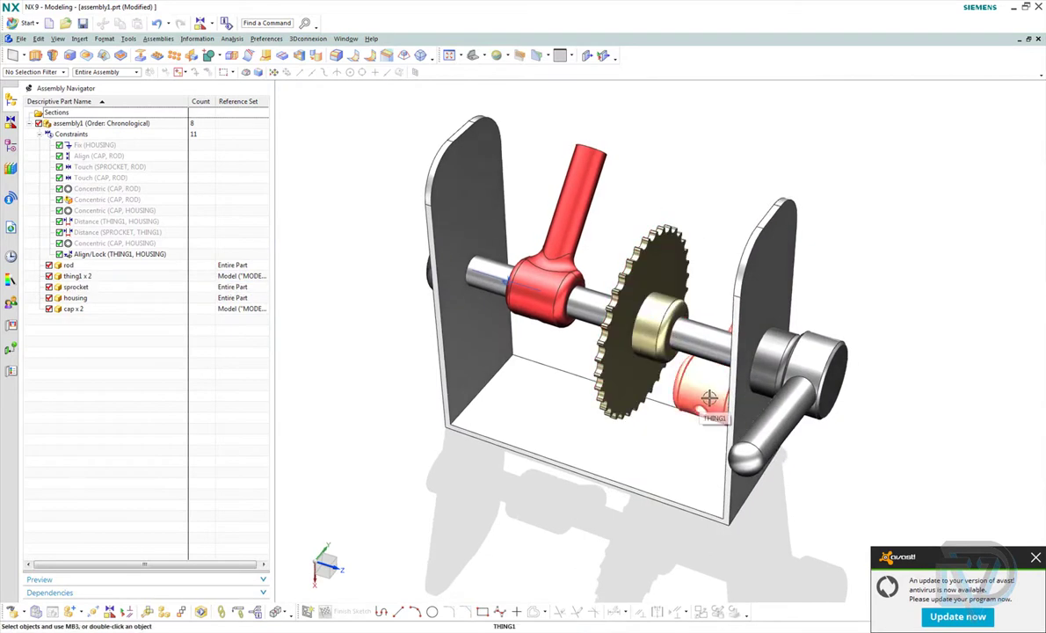
pyautogui.click(109, 612)
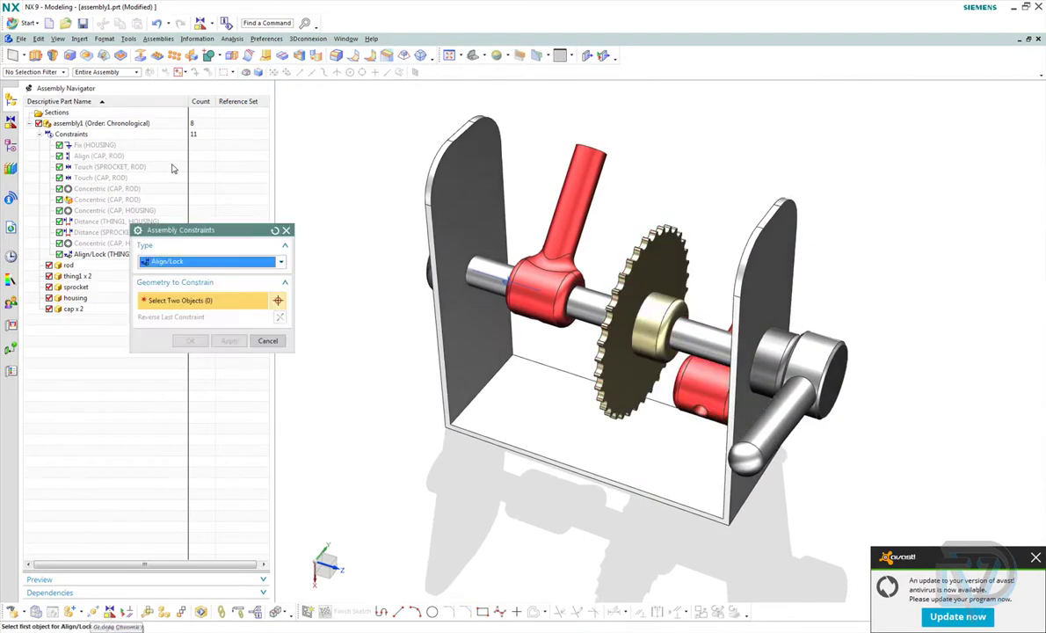
pyautogui.scroll(3, 712, 382)
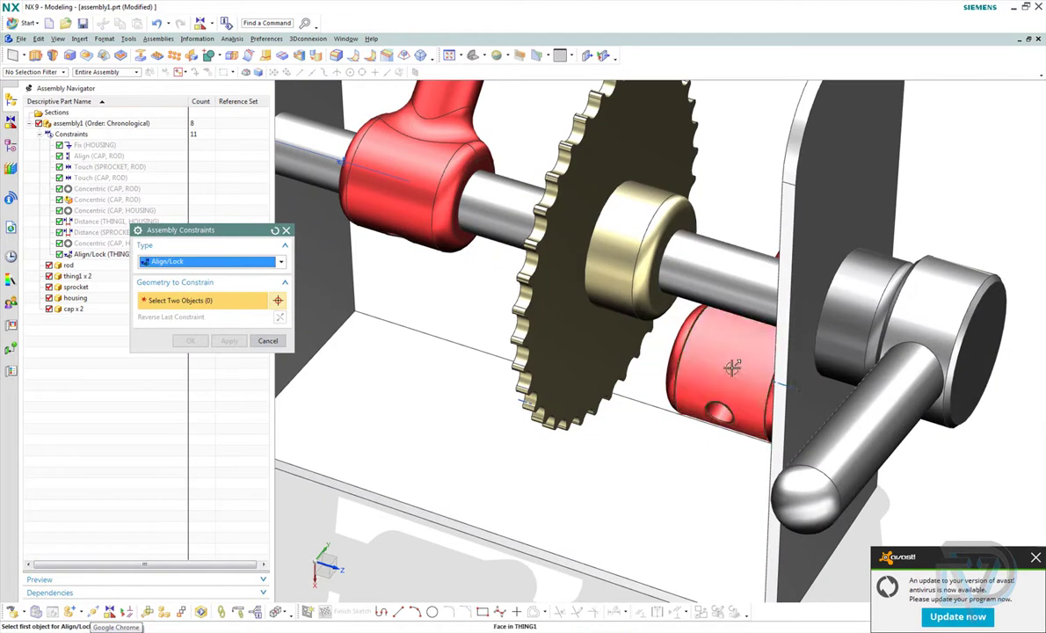
pyautogui.click(731, 367)
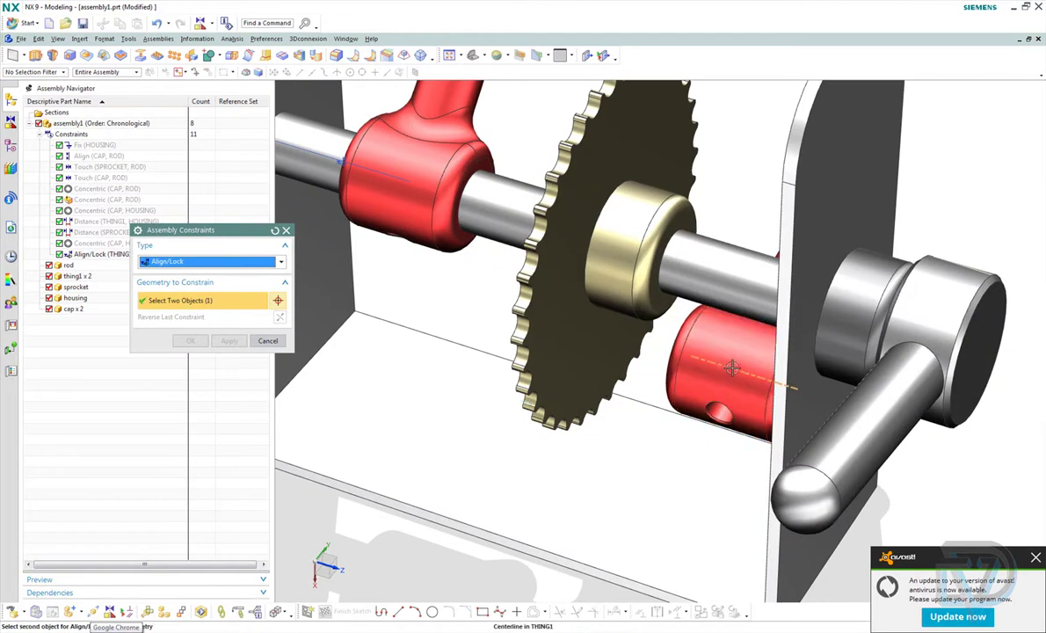
pyautogui.click(719, 277)
pyautogui.scroll(-5, 729, 255)
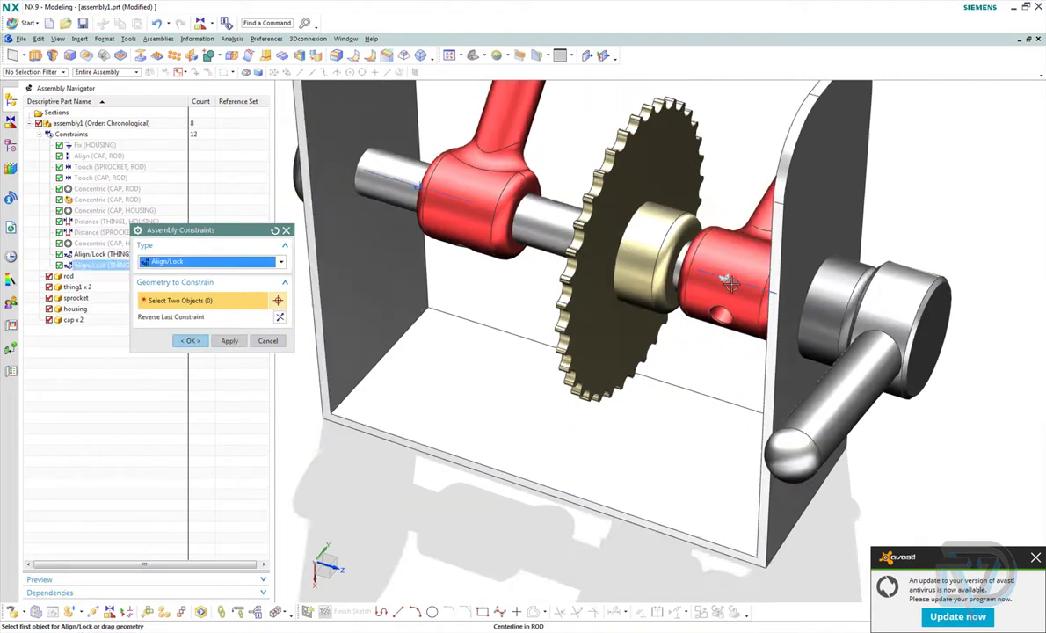
pyautogui.moveTo(657, 189); pyautogui.dragTo(712, 215, button='middle')
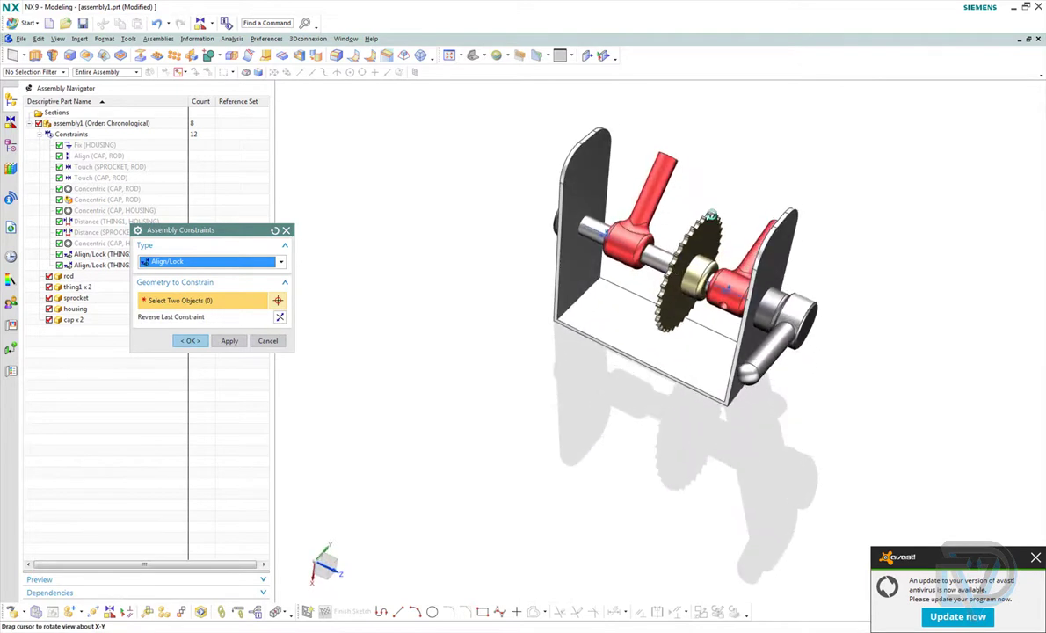
pyautogui.click(191, 341)
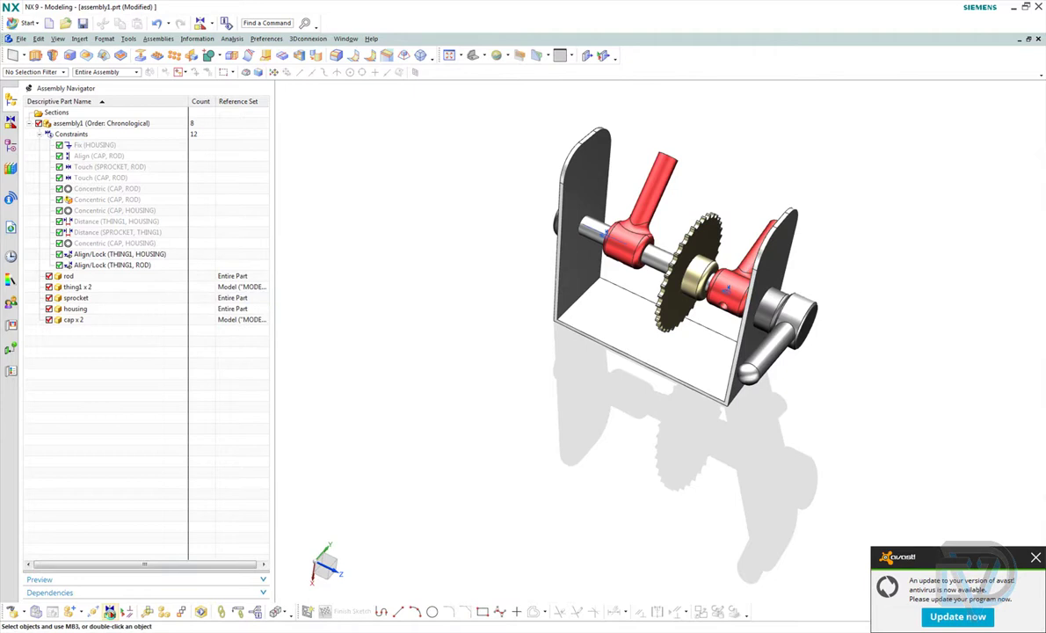
# - Using Assembly Constraints, swing the rod's handle down toward the housing base to test the second arm's lock, and accept
pyautogui.click(110, 612)
pyautogui.moveTo(761, 352); pyautogui.dragTo(746, 423)
pyautogui.moveTo(838, 304); pyautogui.dragTo(818, 359, button='middle')
pyautogui.scroll(3, 467, 343)
pyautogui.moveTo(572, 353)
pyautogui.mouseDown(button='middle')
pyautogui.moveTo(619, 367)
pyautogui.moveTo(584, 356)
pyautogui.mouseUp(button='middle')
pyautogui.moveTo(209, 236); pyautogui.dragTo(329, 227)
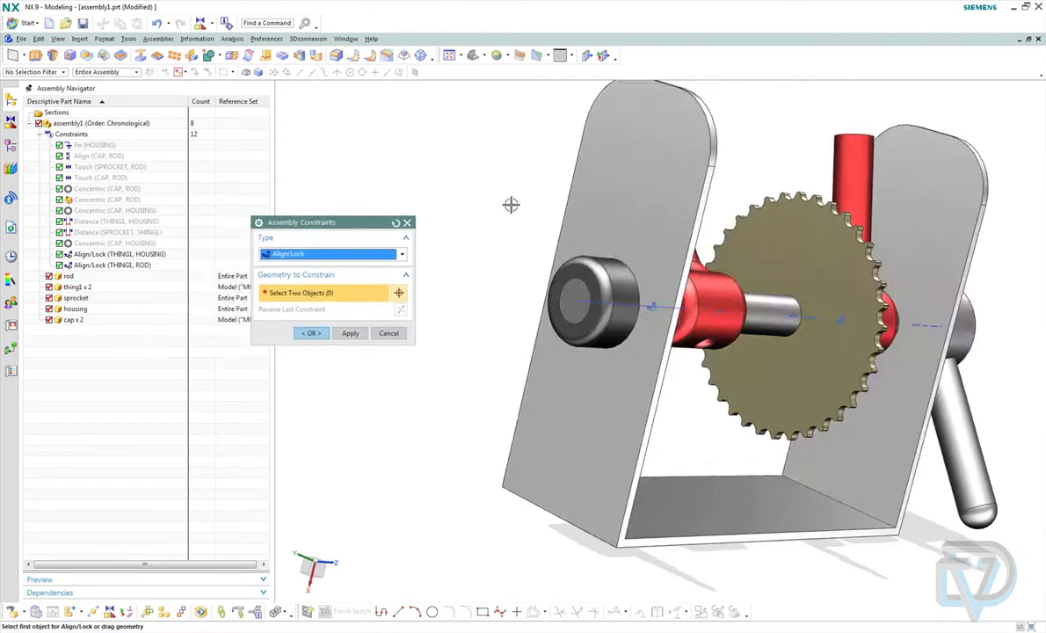
pyautogui.moveTo(511, 203); pyautogui.dragTo(460, 208, button='middle')
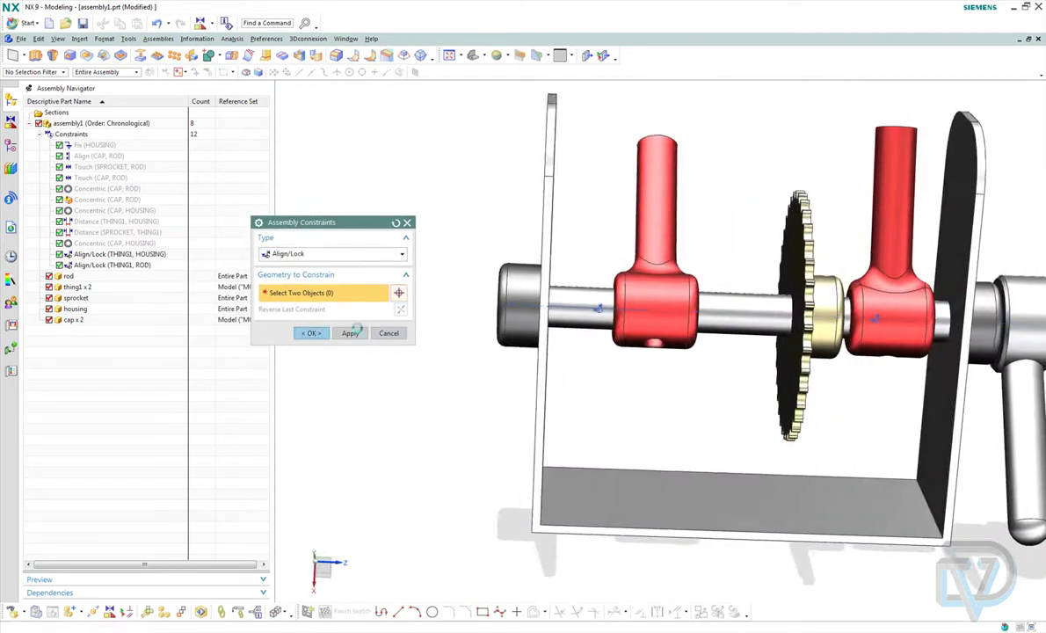
pyautogui.click(312, 333)
# - Add a 22 mm Distance constraint between the outer side face of the red arm farthest from the handle and the facing housing wall
pyautogui.moveTo(560, 182); pyautogui.dragTo(620, 200, button='middle')
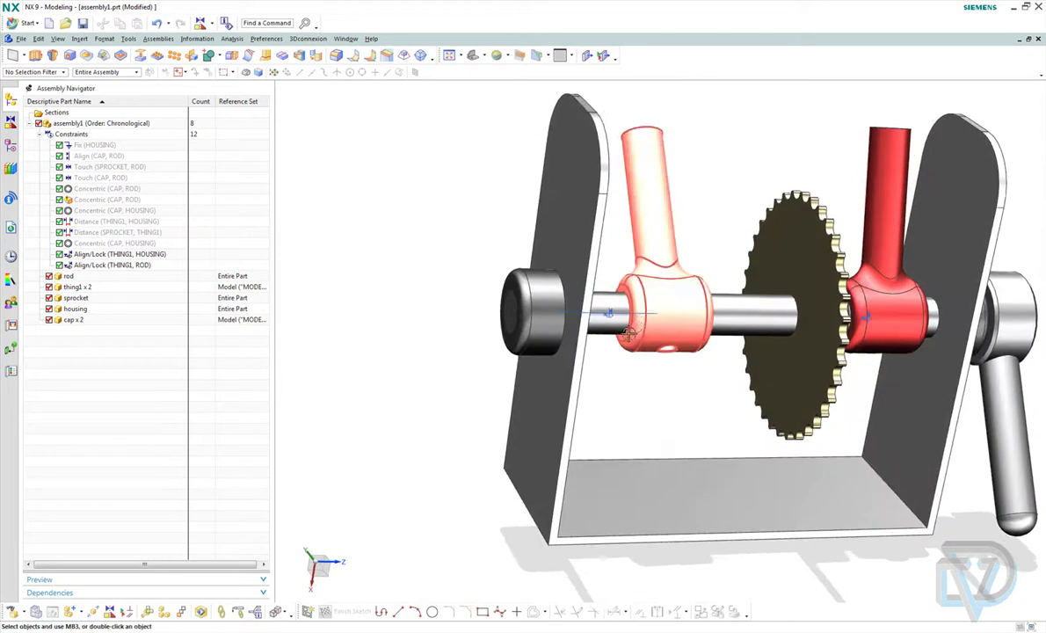
pyautogui.scroll(4, 642, 310)
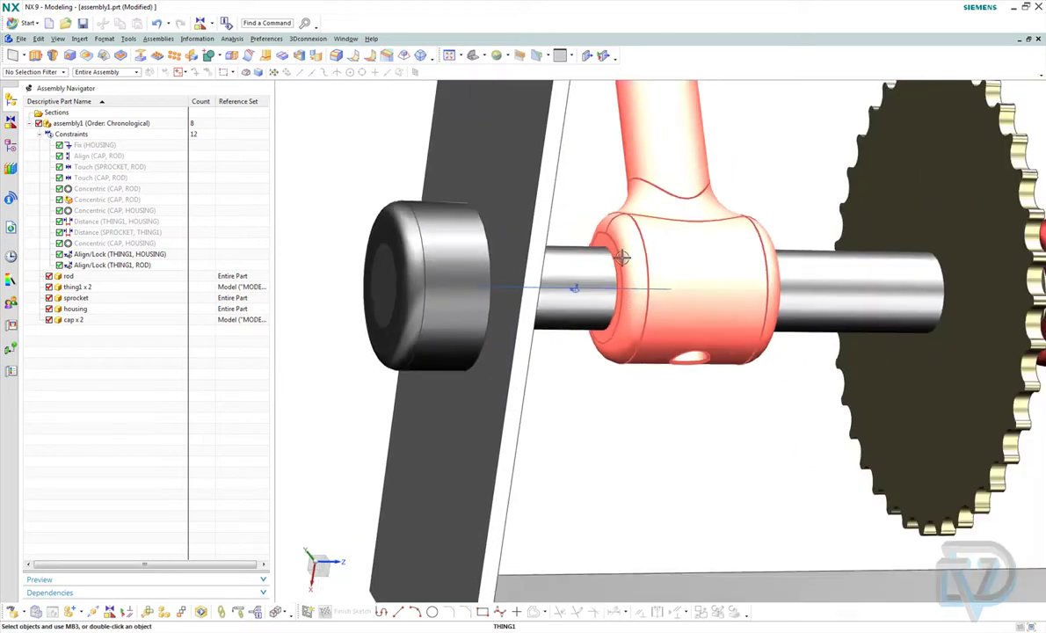
pyautogui.scroll(-2, 621, 257)
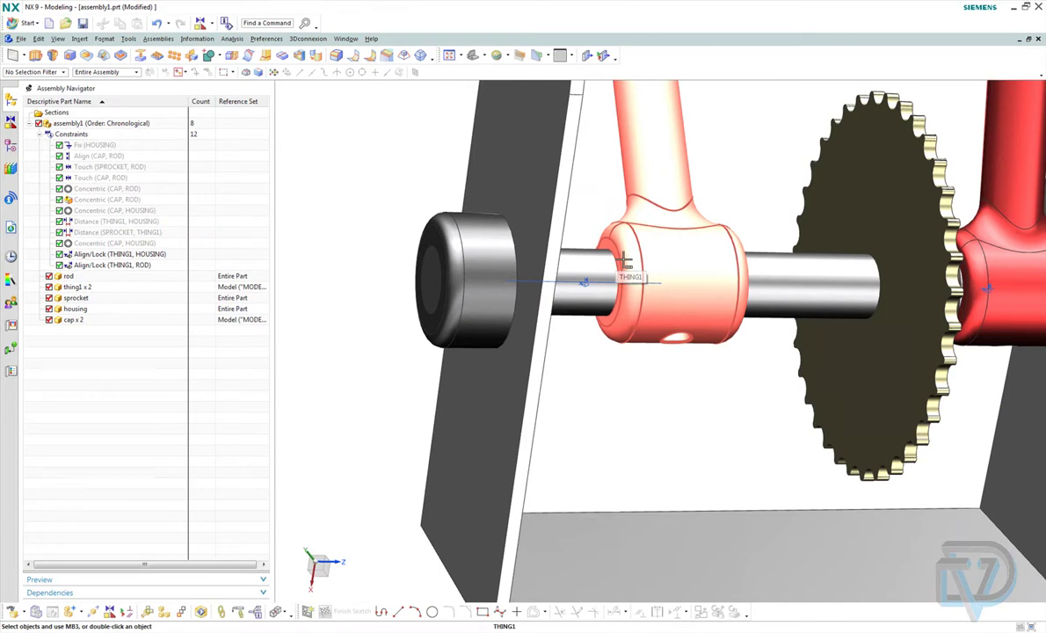
pyautogui.click(110, 611)
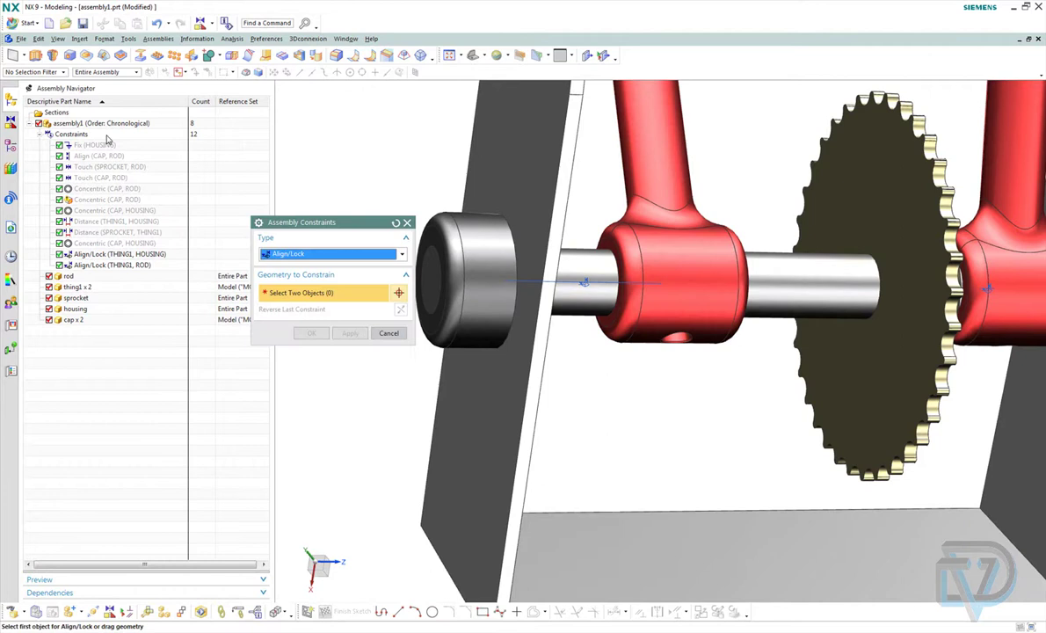
pyautogui.click(280, 254)
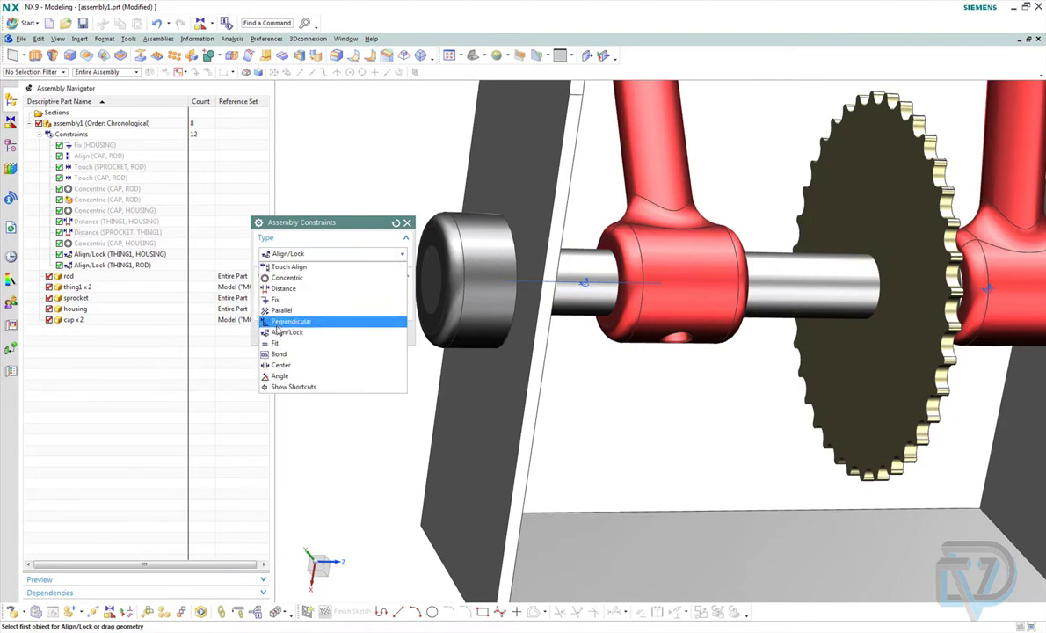
pyautogui.click(283, 288)
pyautogui.moveTo(457, 98); pyautogui.dragTo(453, 143, button='middle')
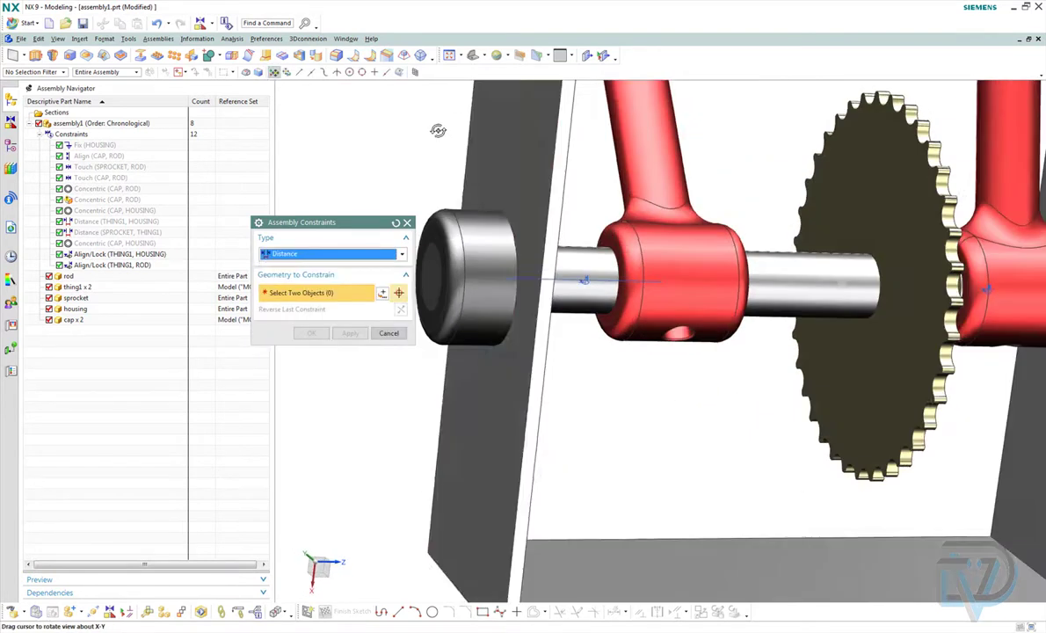
pyautogui.click(613, 246)
pyautogui.moveTo(543, 158); pyautogui.dragTo(540, 189, button='middle')
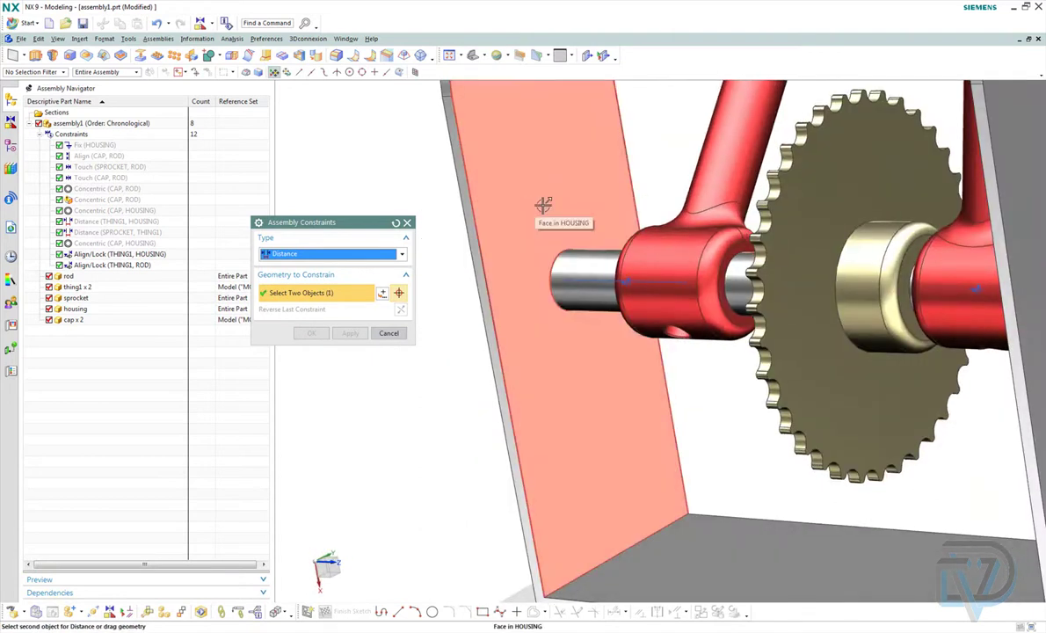
pyautogui.click(543, 204)
pyautogui.moveTo(602, 224); pyautogui.dragTo(541, 212)
pyautogui.click(311, 369)
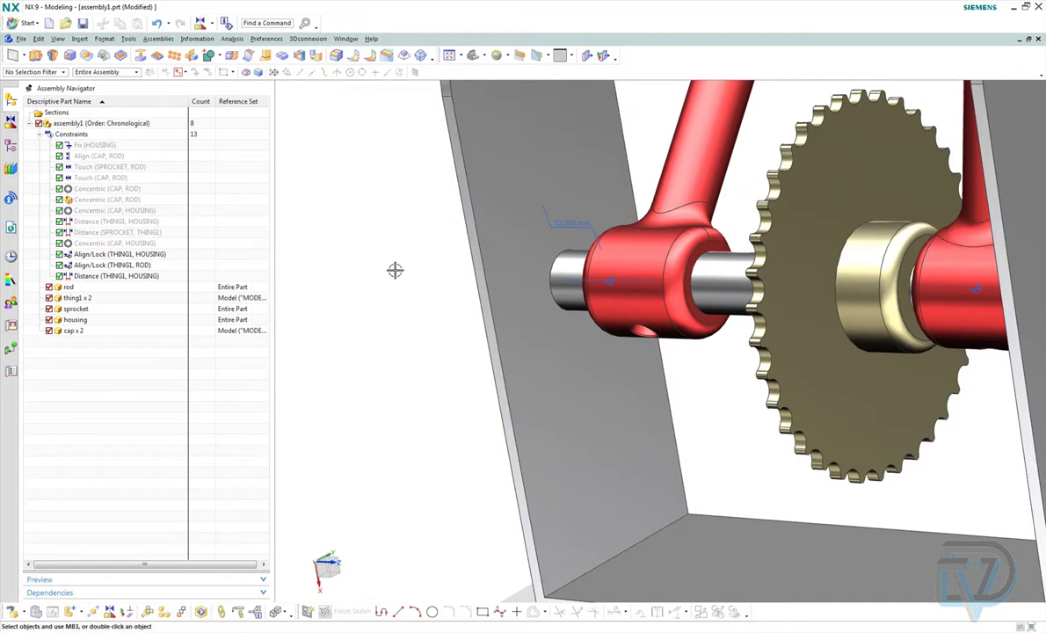
pyautogui.moveTo(394, 270); pyautogui.dragTo(436, 279, button='middle')
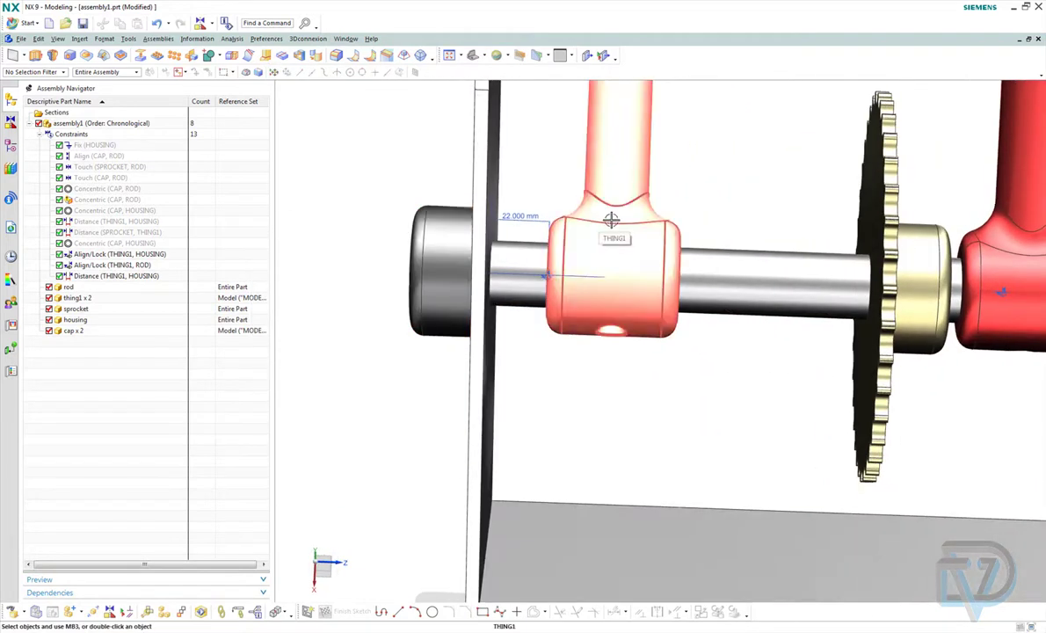
pyautogui.scroll(-5, 650, 229)
pyautogui.moveTo(721, 211); pyautogui.dragTo(621, 219, button='middle')
pyautogui.scroll(5, 599, 217)
pyautogui.scroll(-3, 599, 217)
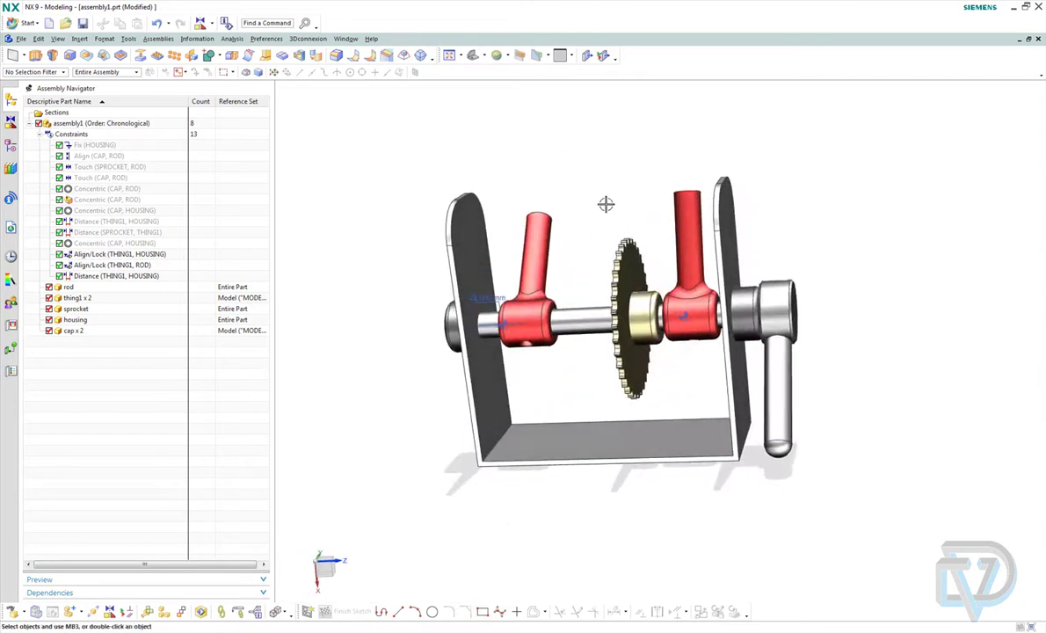